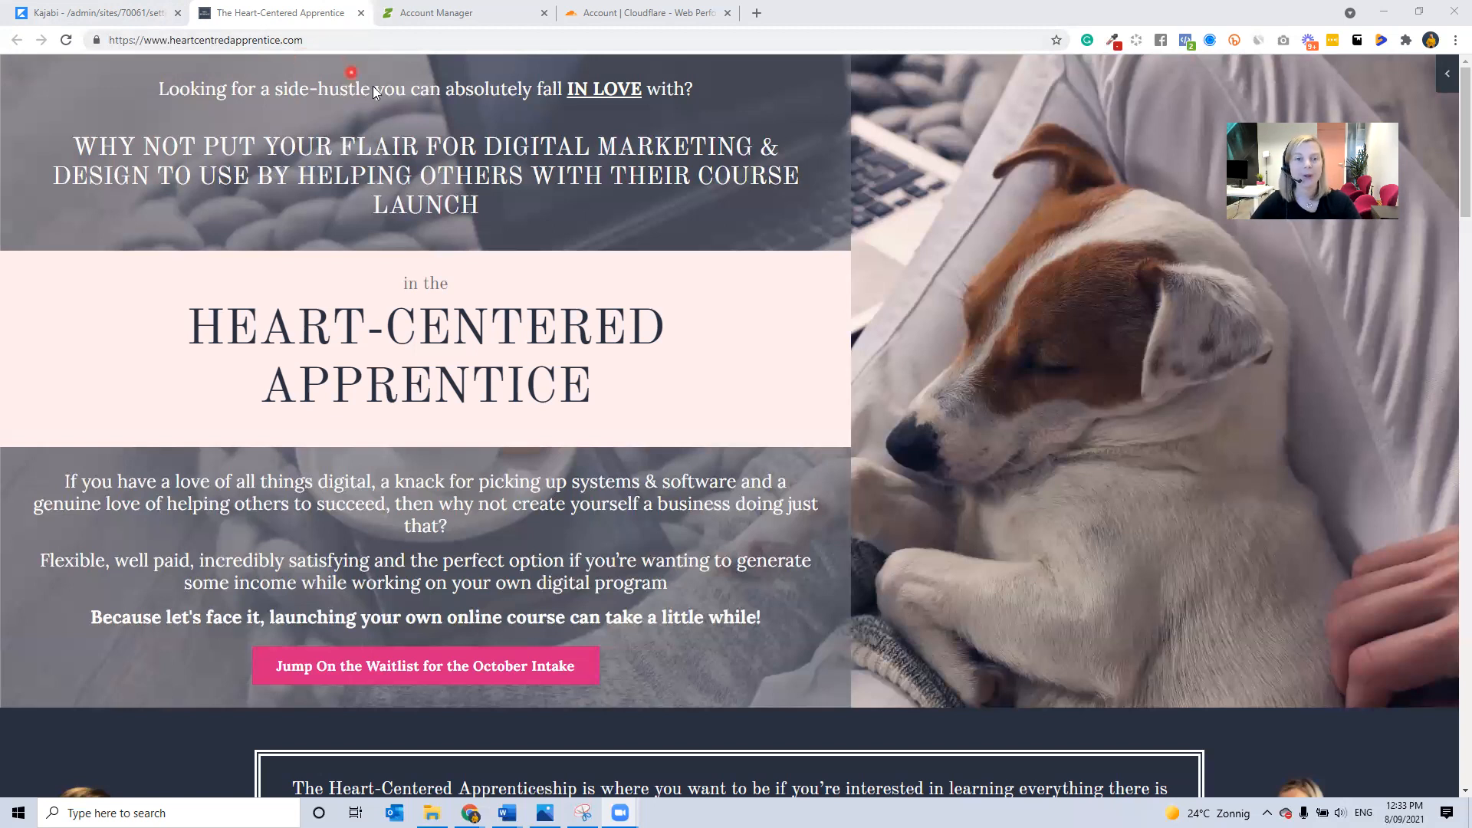
Switch to the Cloudflare dashboard and view the account's websites.
click(630, 15)
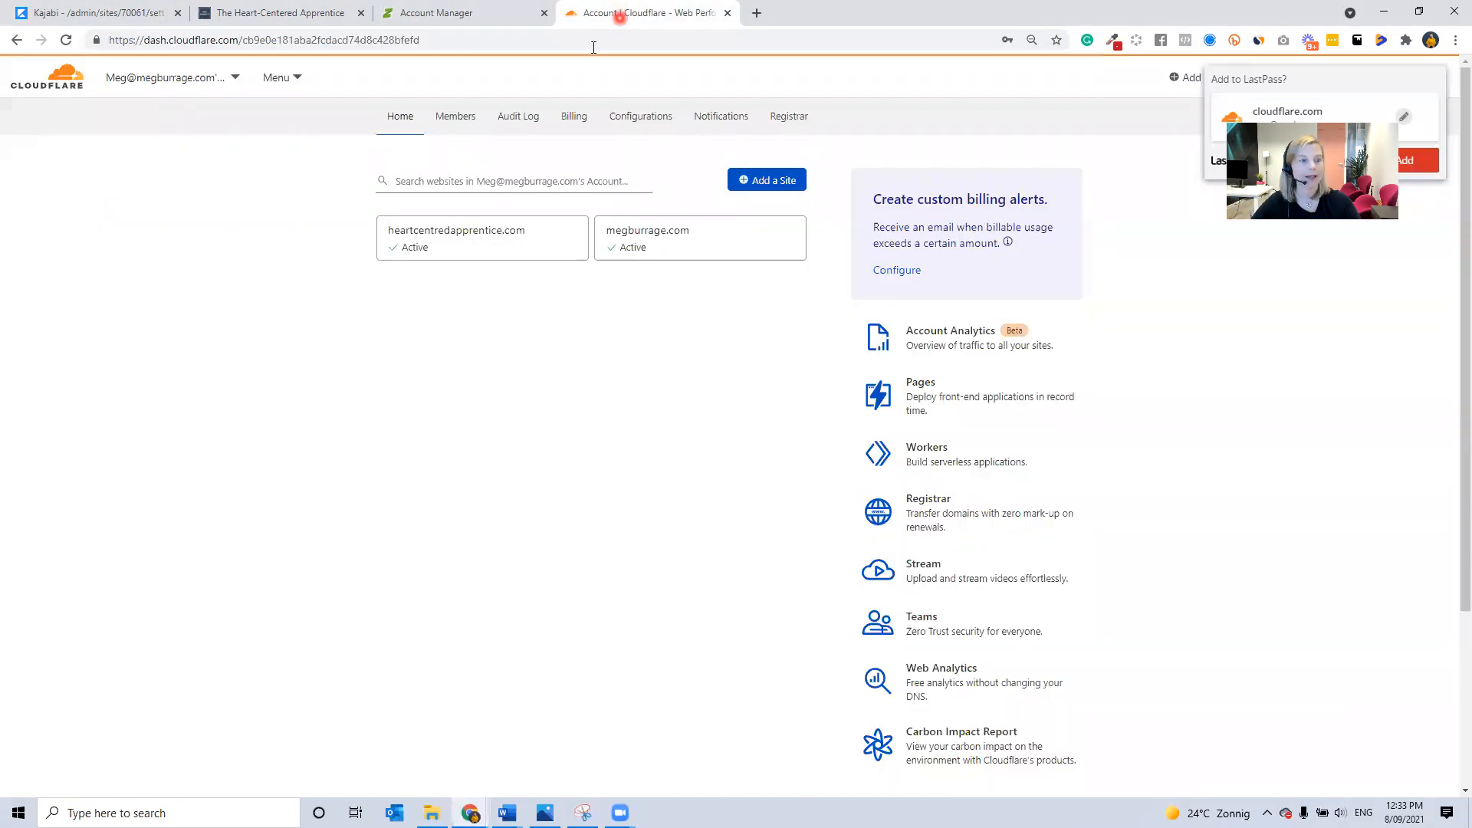
click(221, 77)
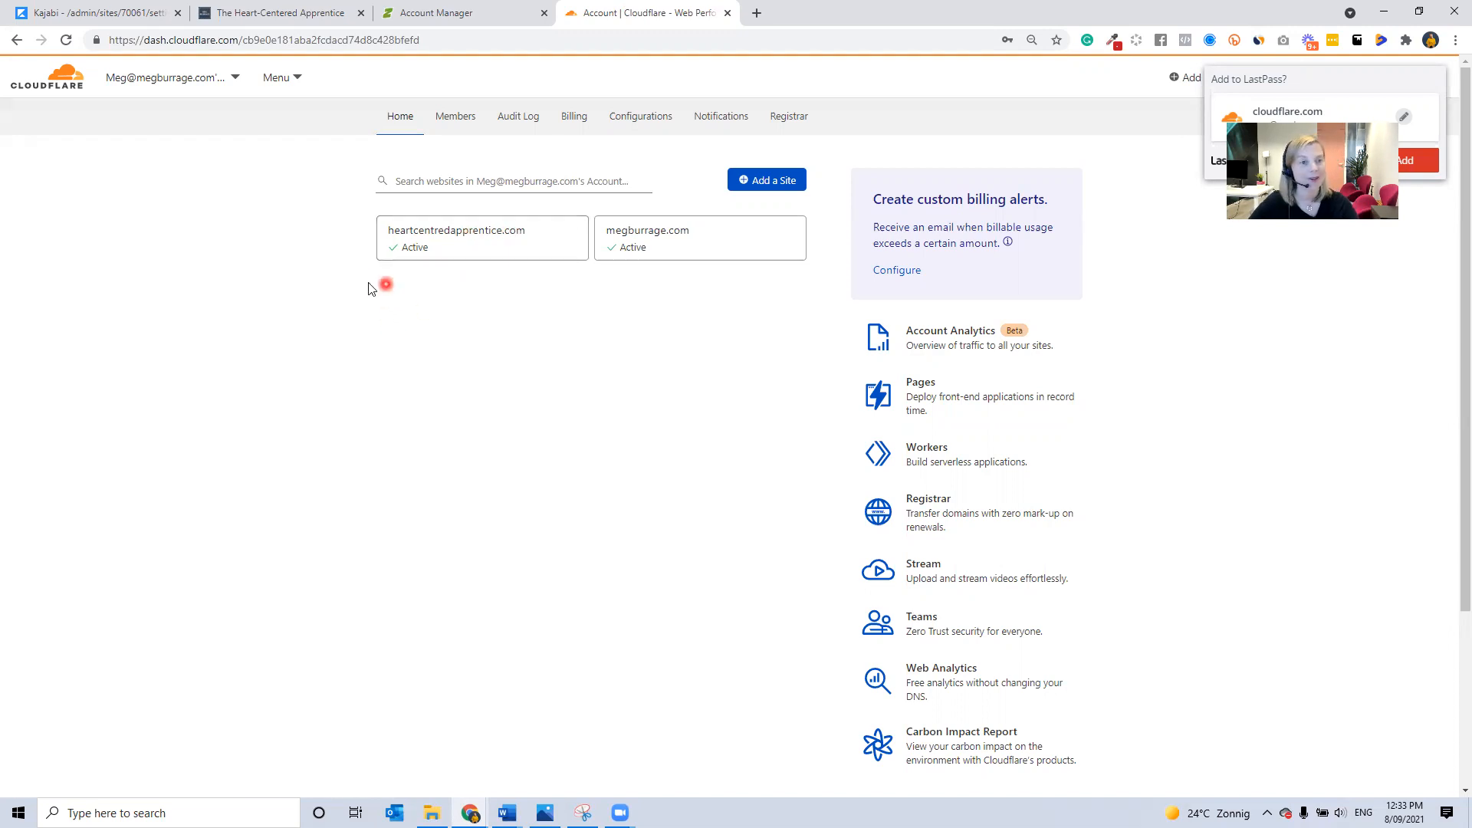
click(44, 19)
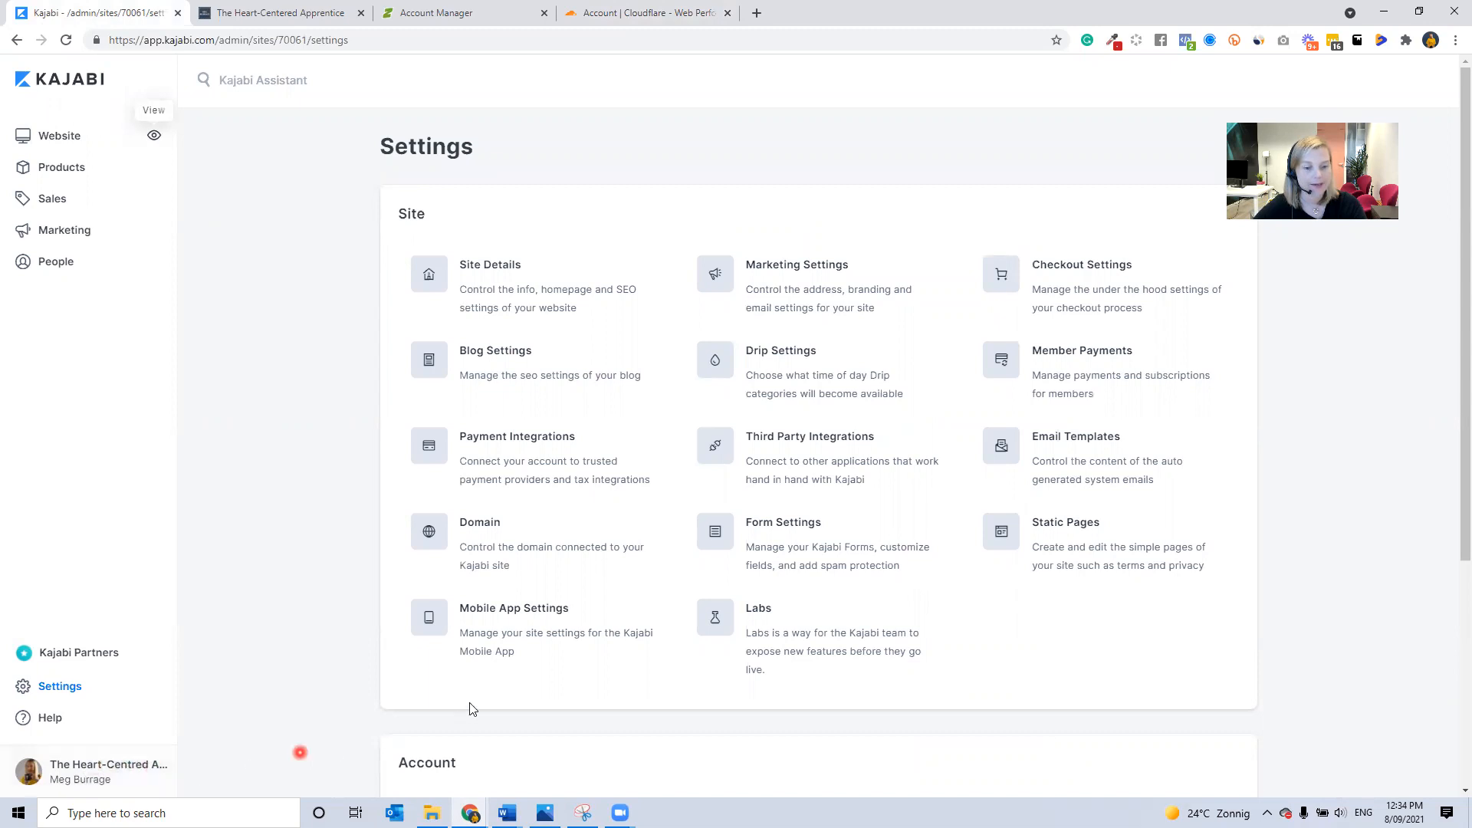
click(487, 533)
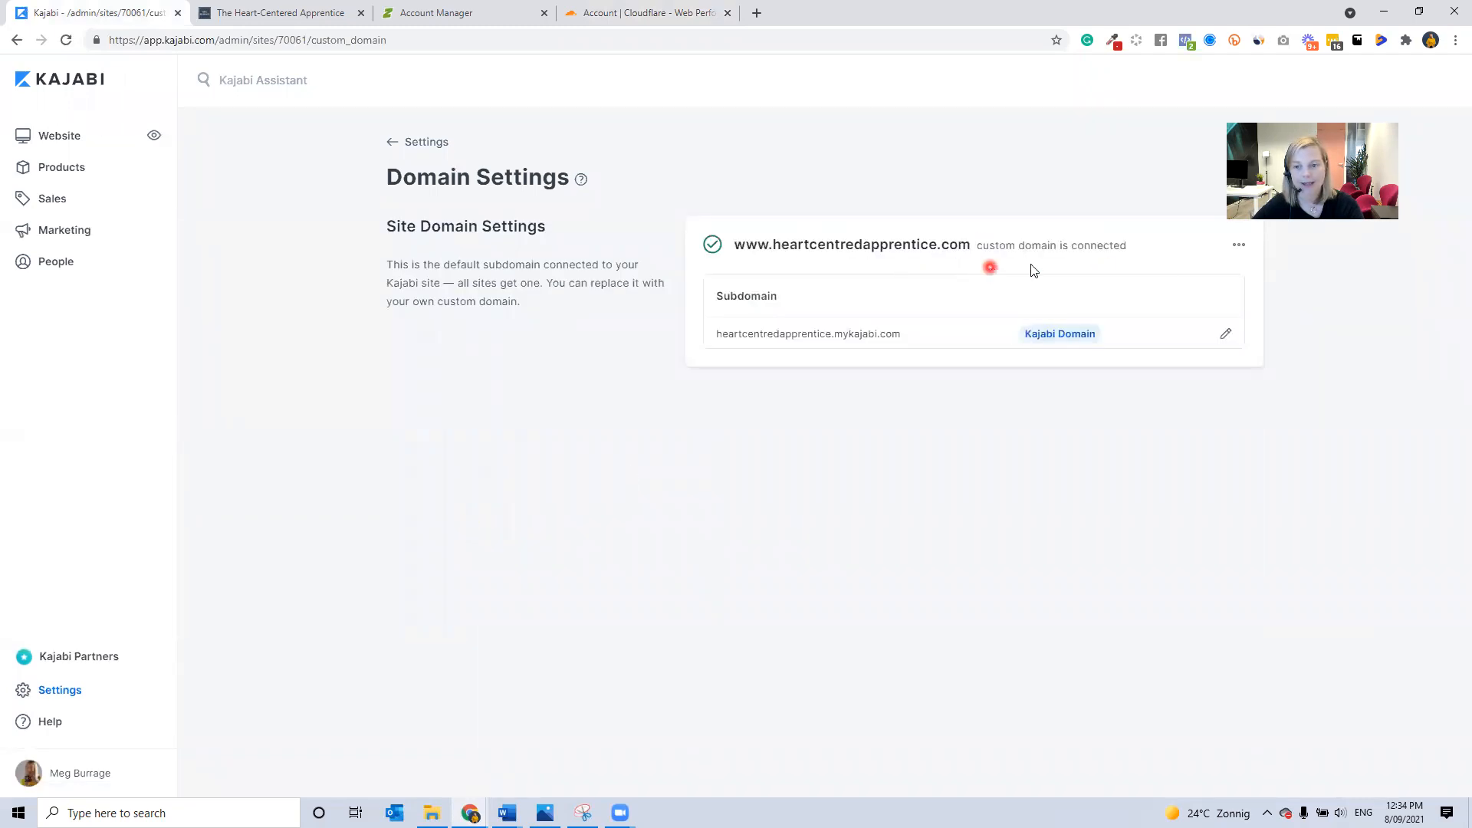
click(1238, 246)
click(1123, 291)
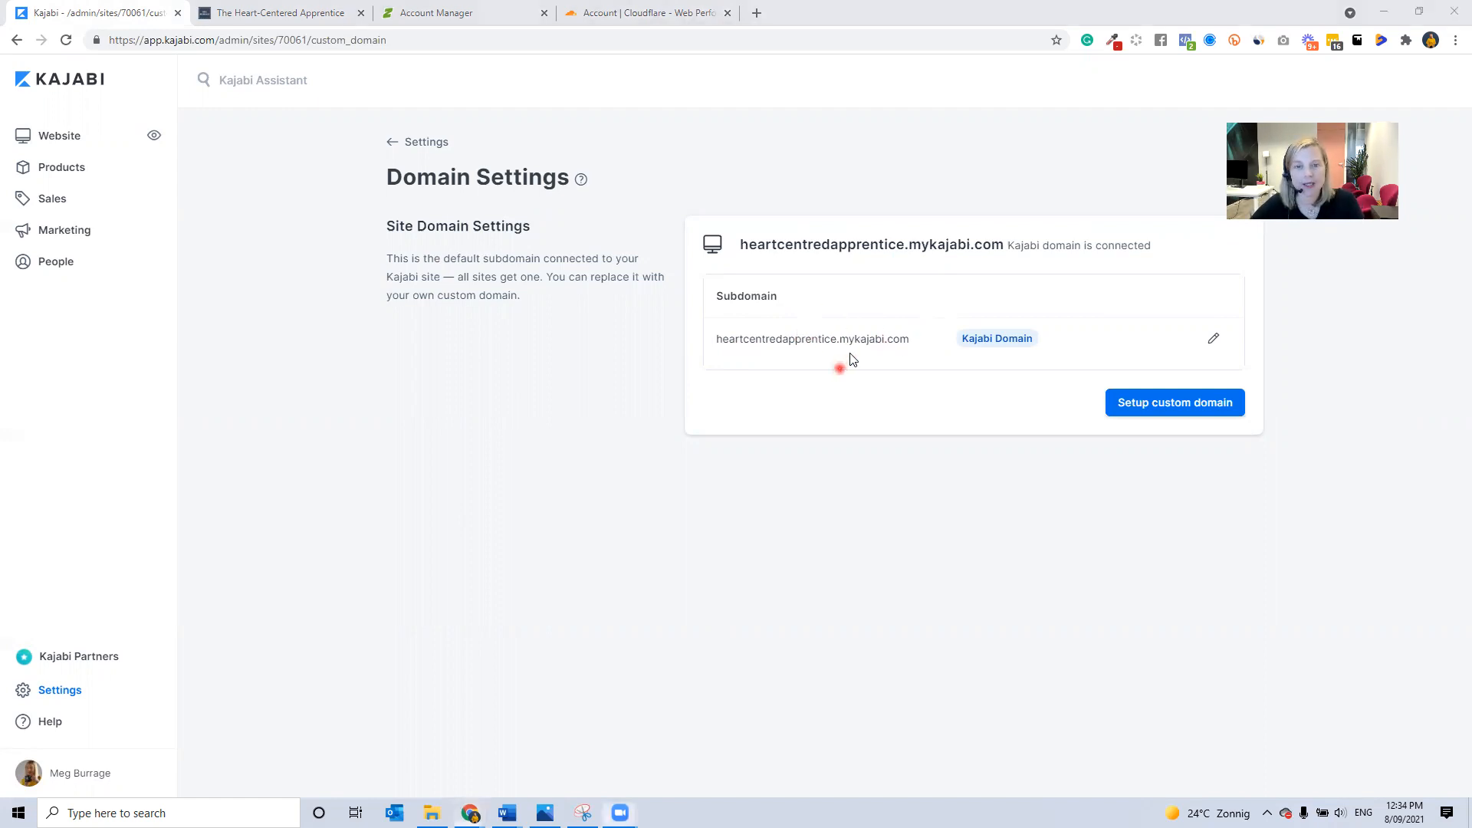
Set up a custom domain by connecting heartcenteredapprentice.com directly to Kajabi and continue to the nameserver instructions.
click(1154, 403)
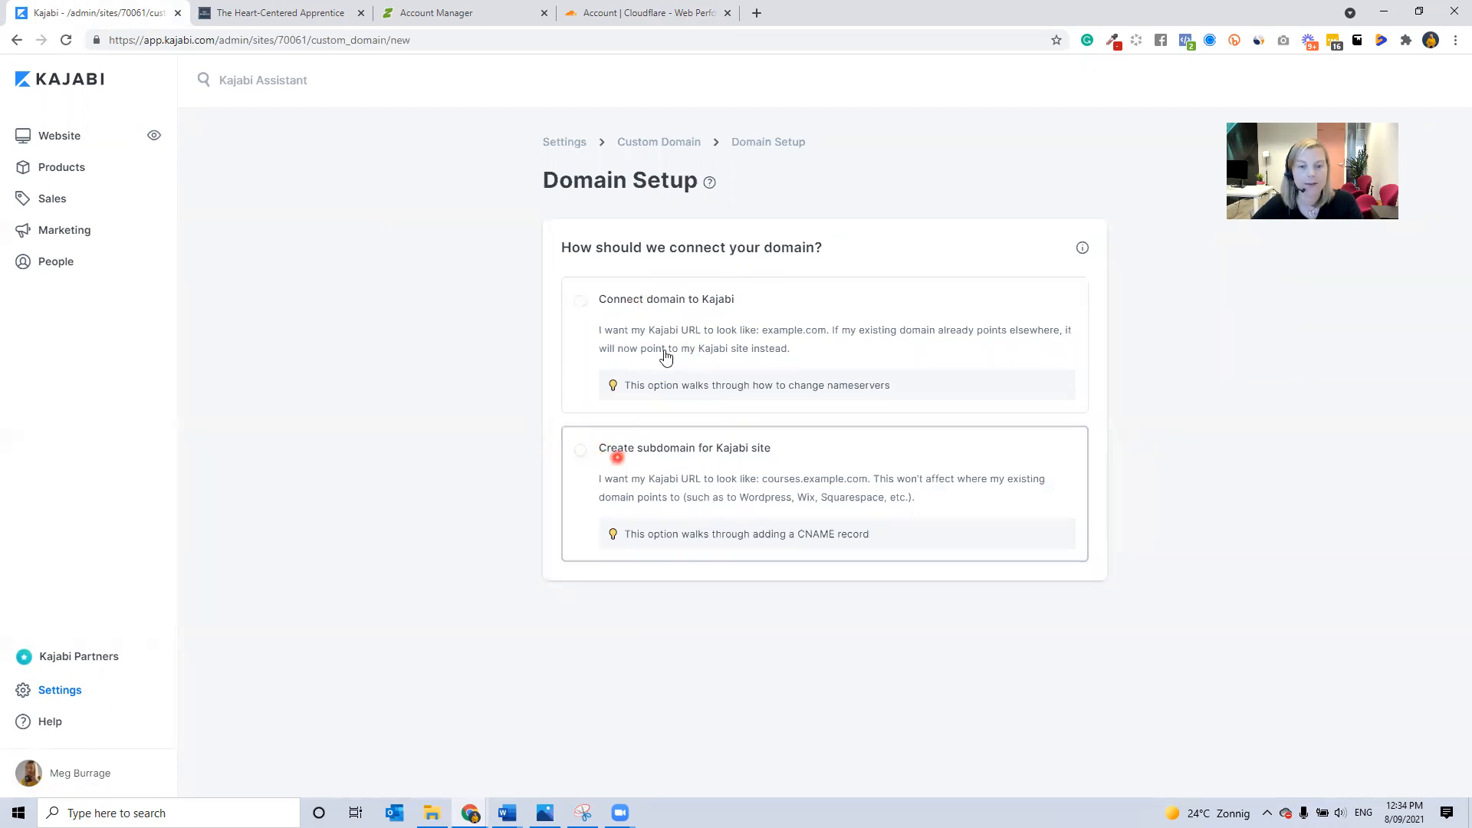
click(631, 318)
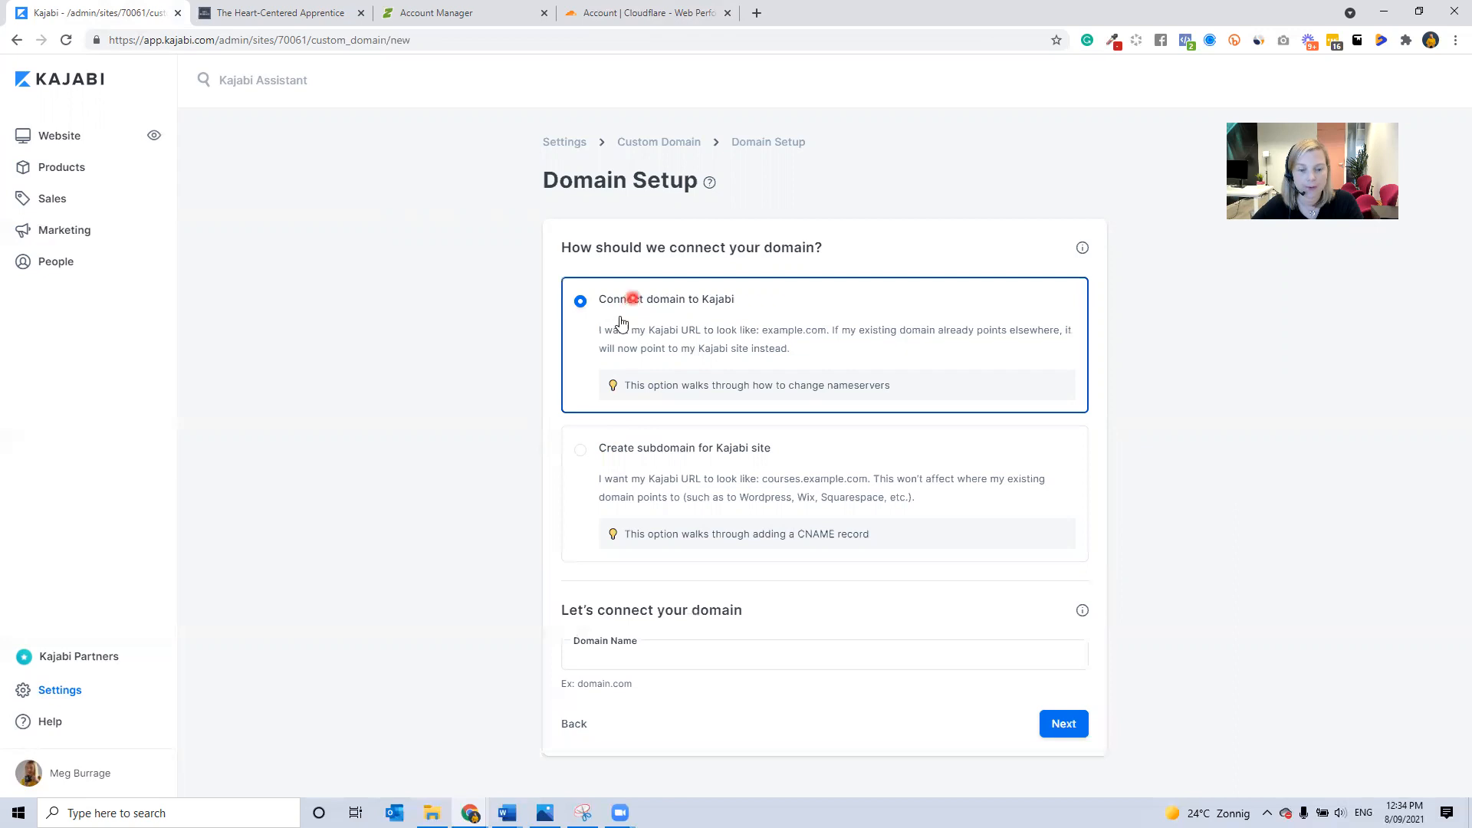
click(587, 652)
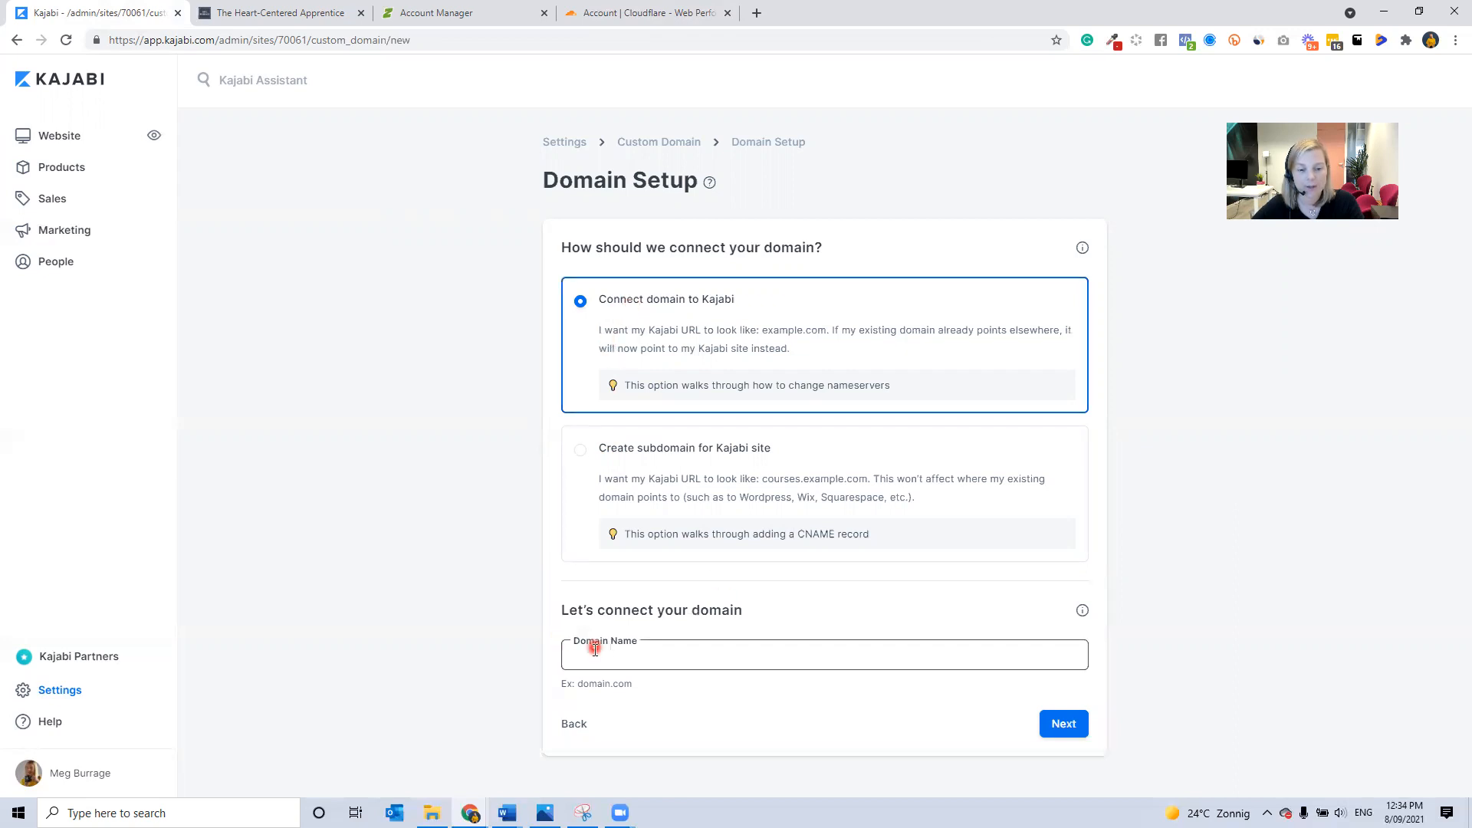
text(h)
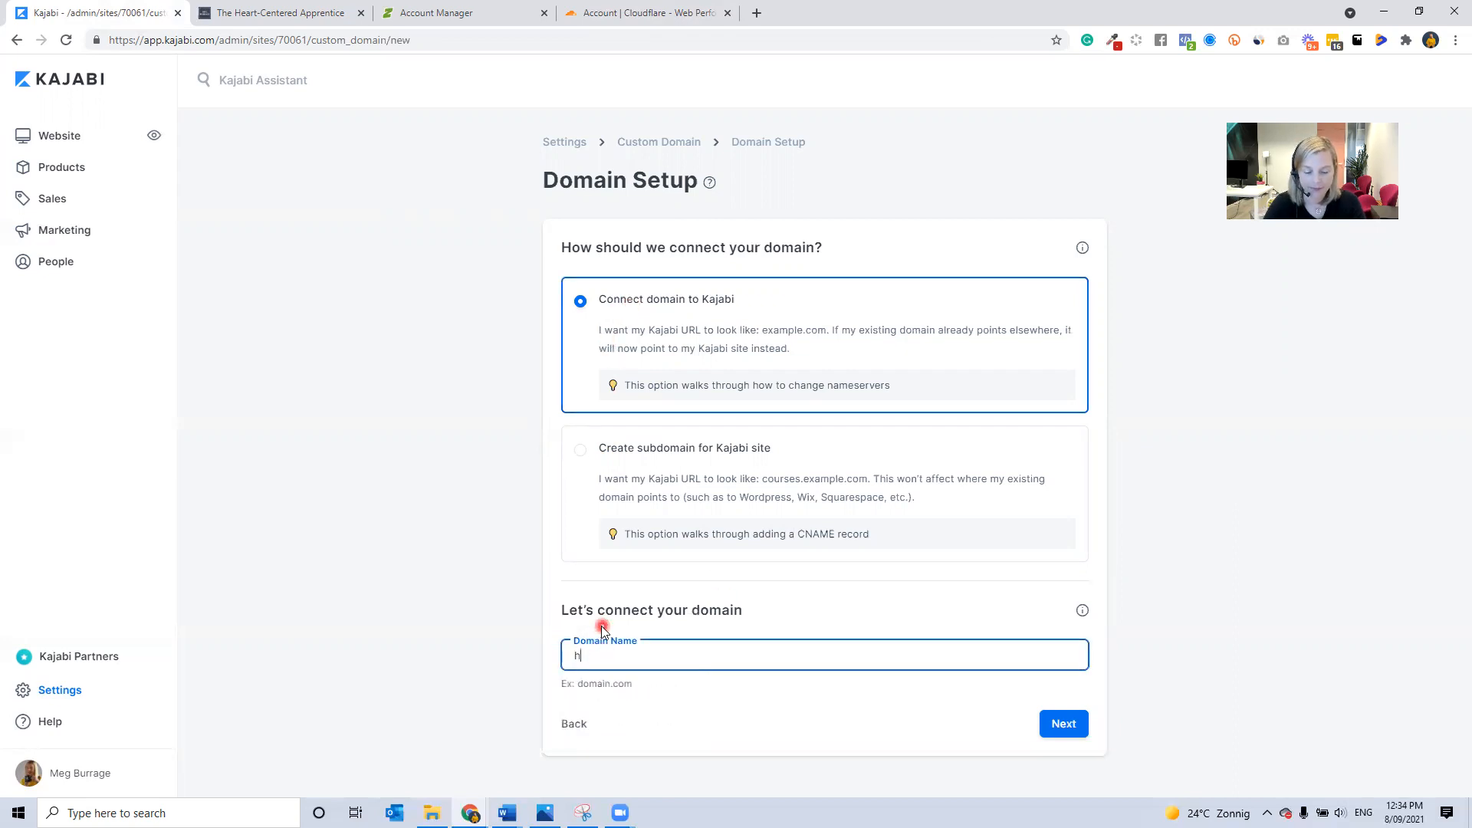
text(eartcente)
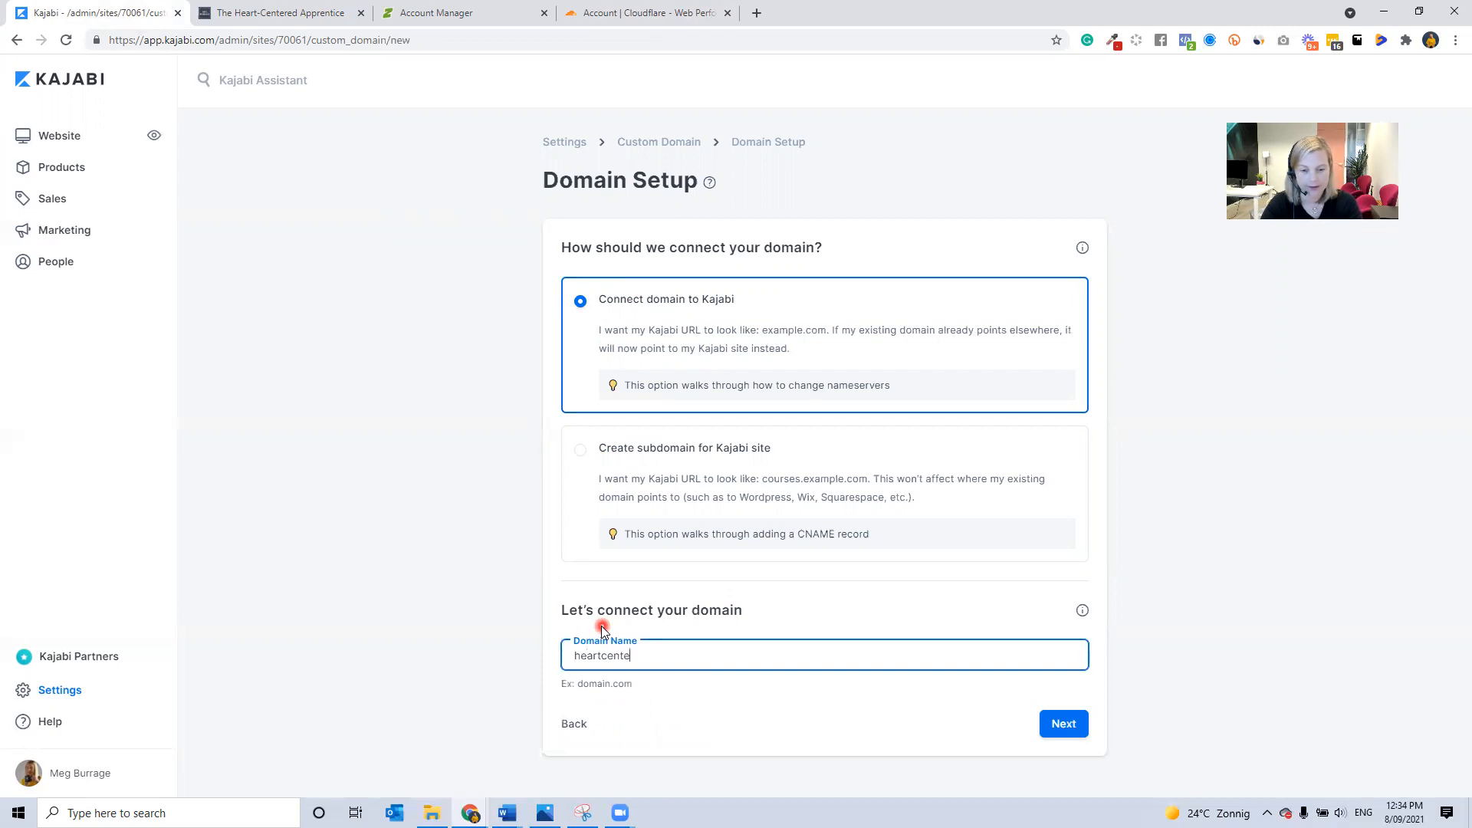
text(redapp)
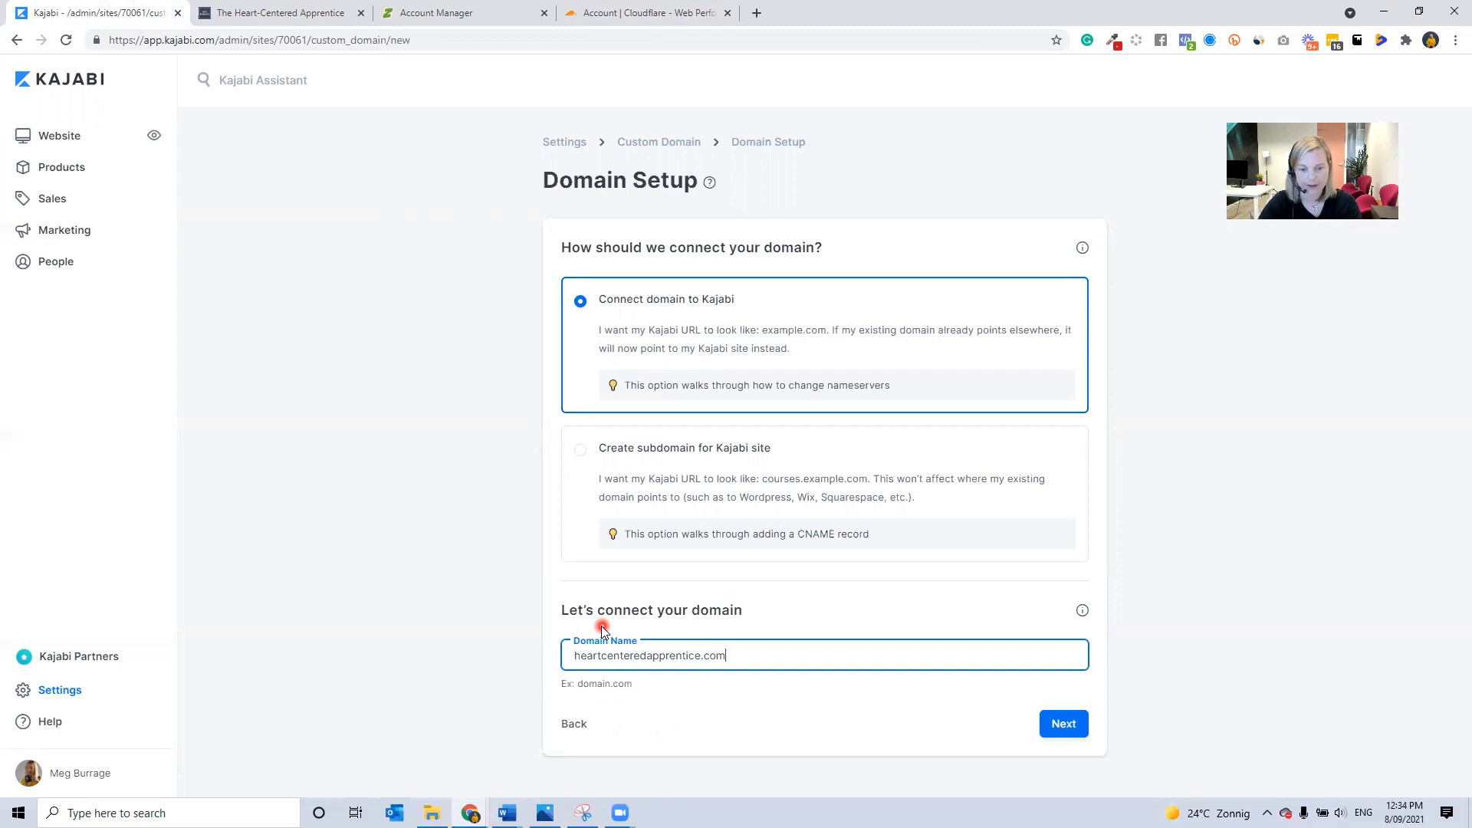
text(rentice.com)
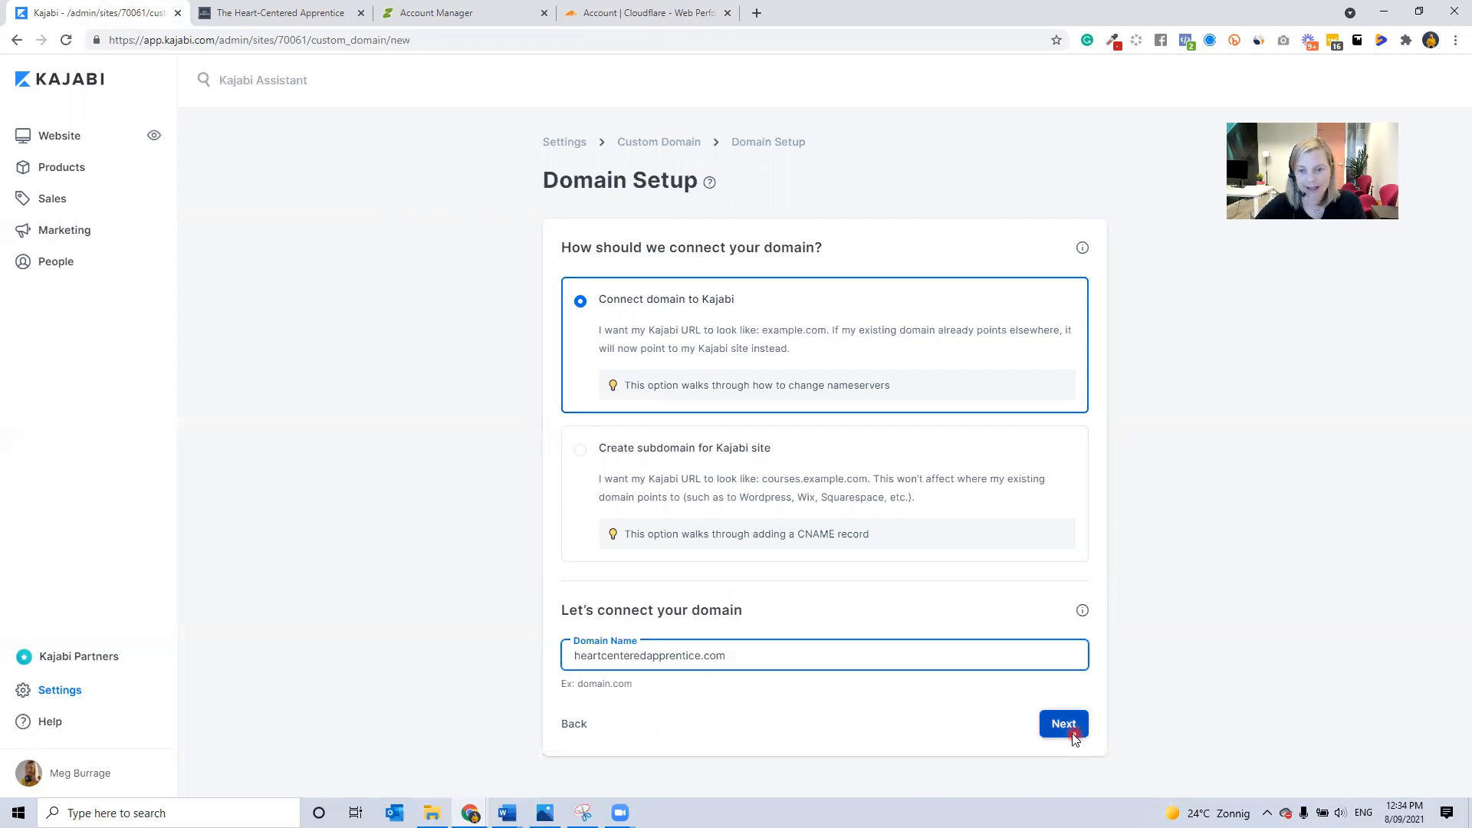
click(1064, 723)
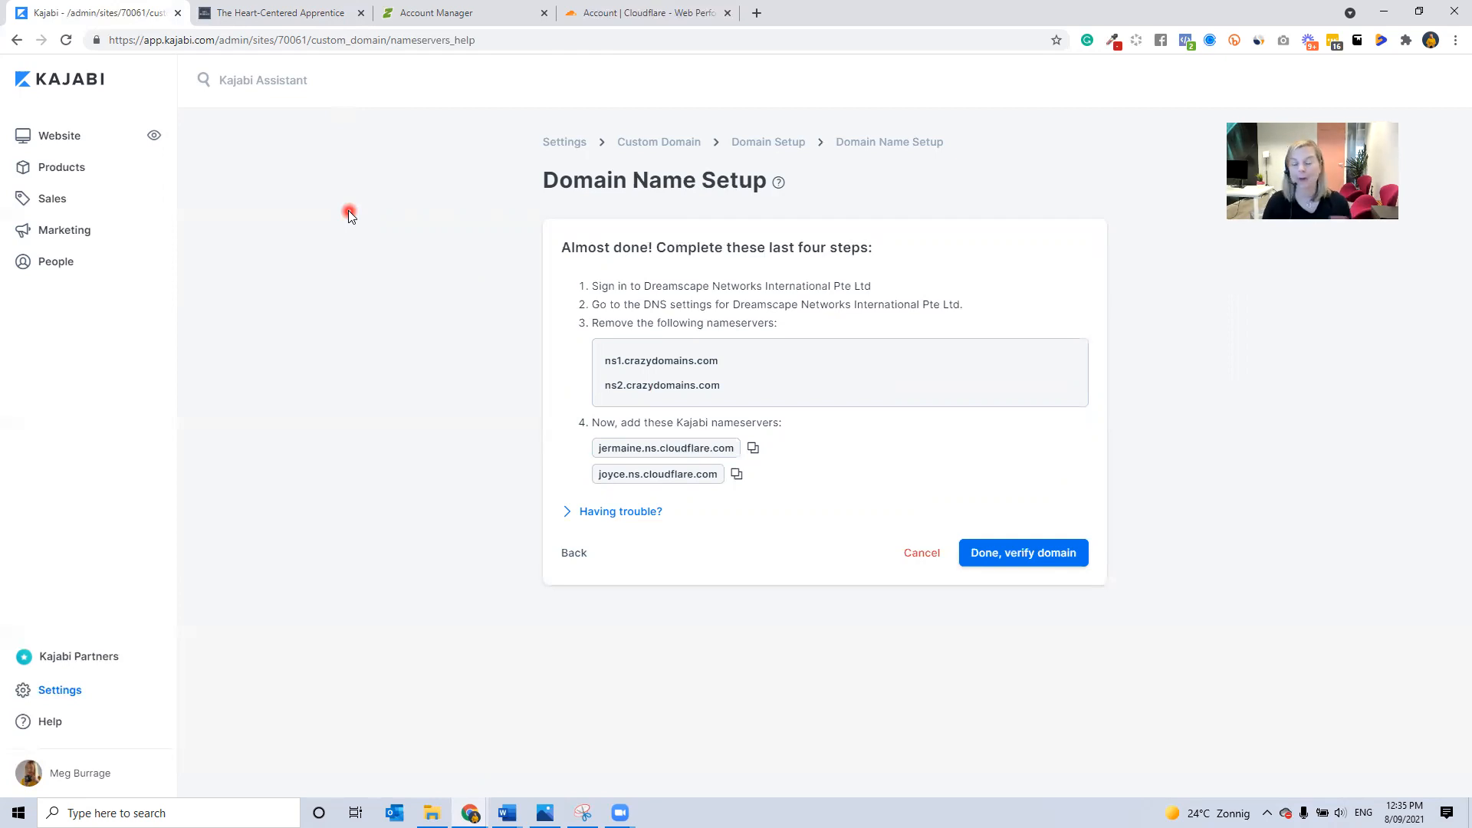
In the Crazy Domains account manager, replace Name Server 1 of heartcenteredapprentice.com with jermaine.ns.cloudflare.com, copied from Kajabi's setup instructions.
click(408, 16)
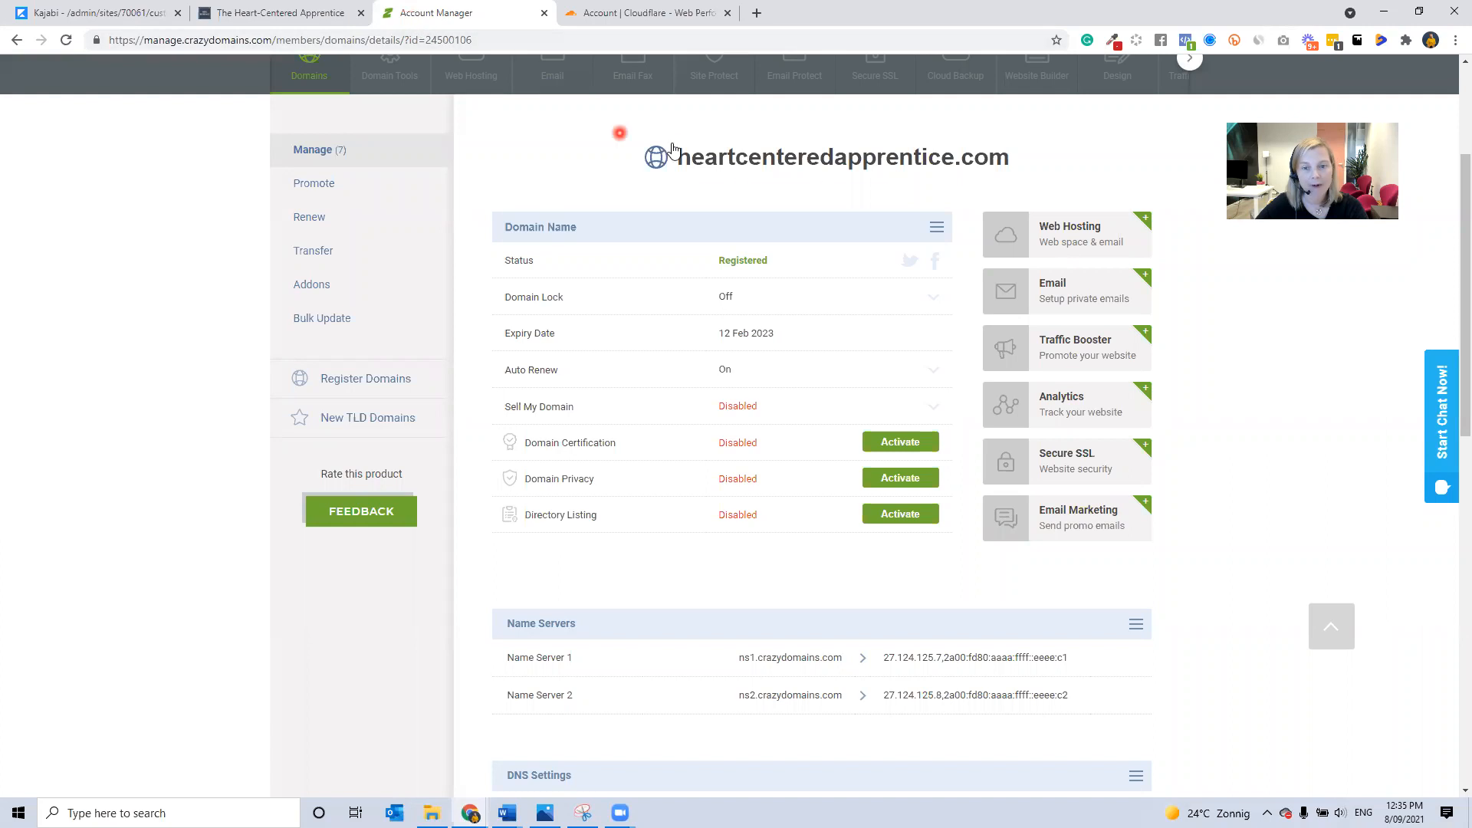
mouse_move(683, 171)
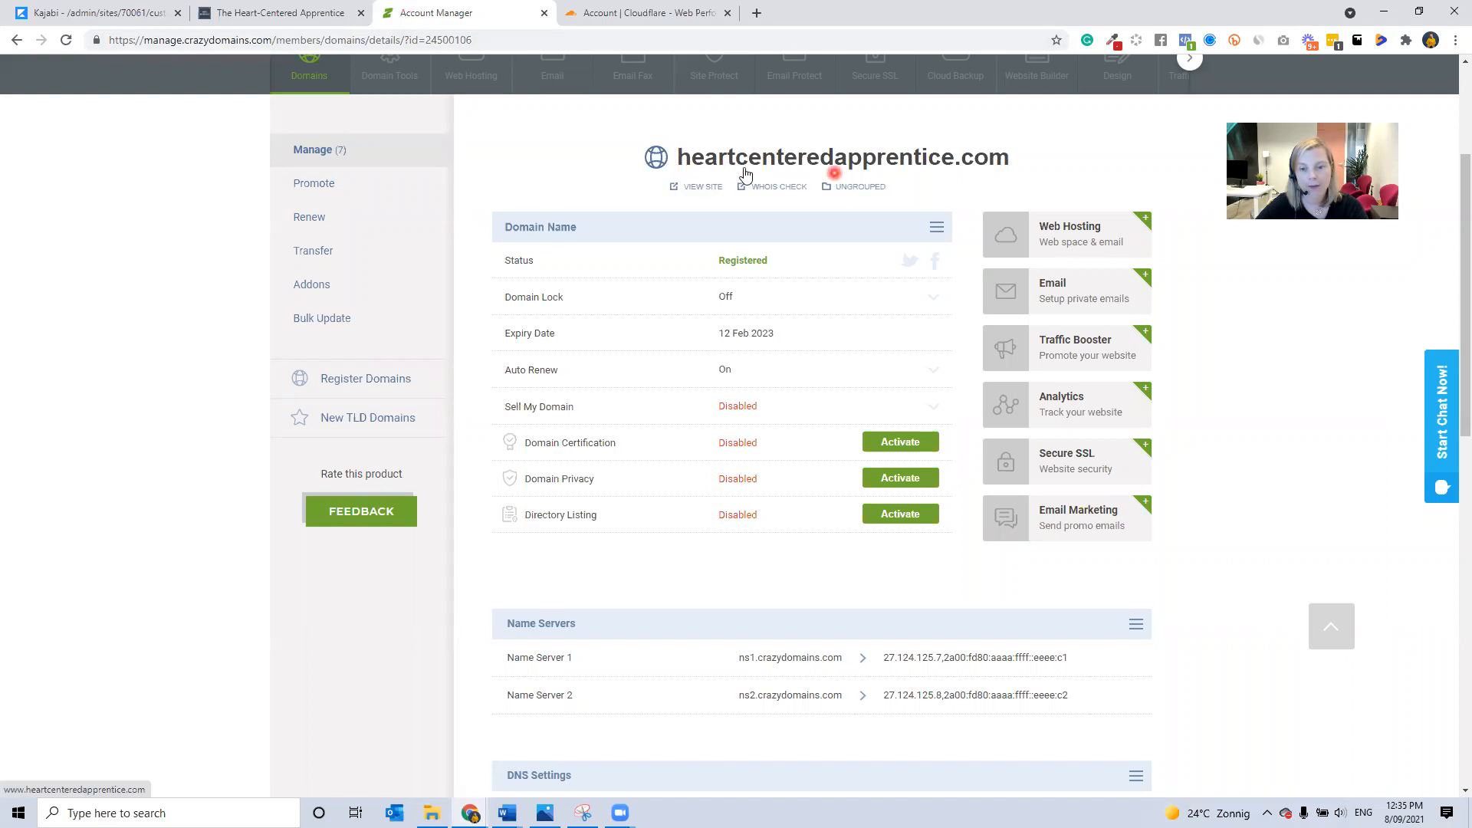
scroll(794, 165, down, 2)
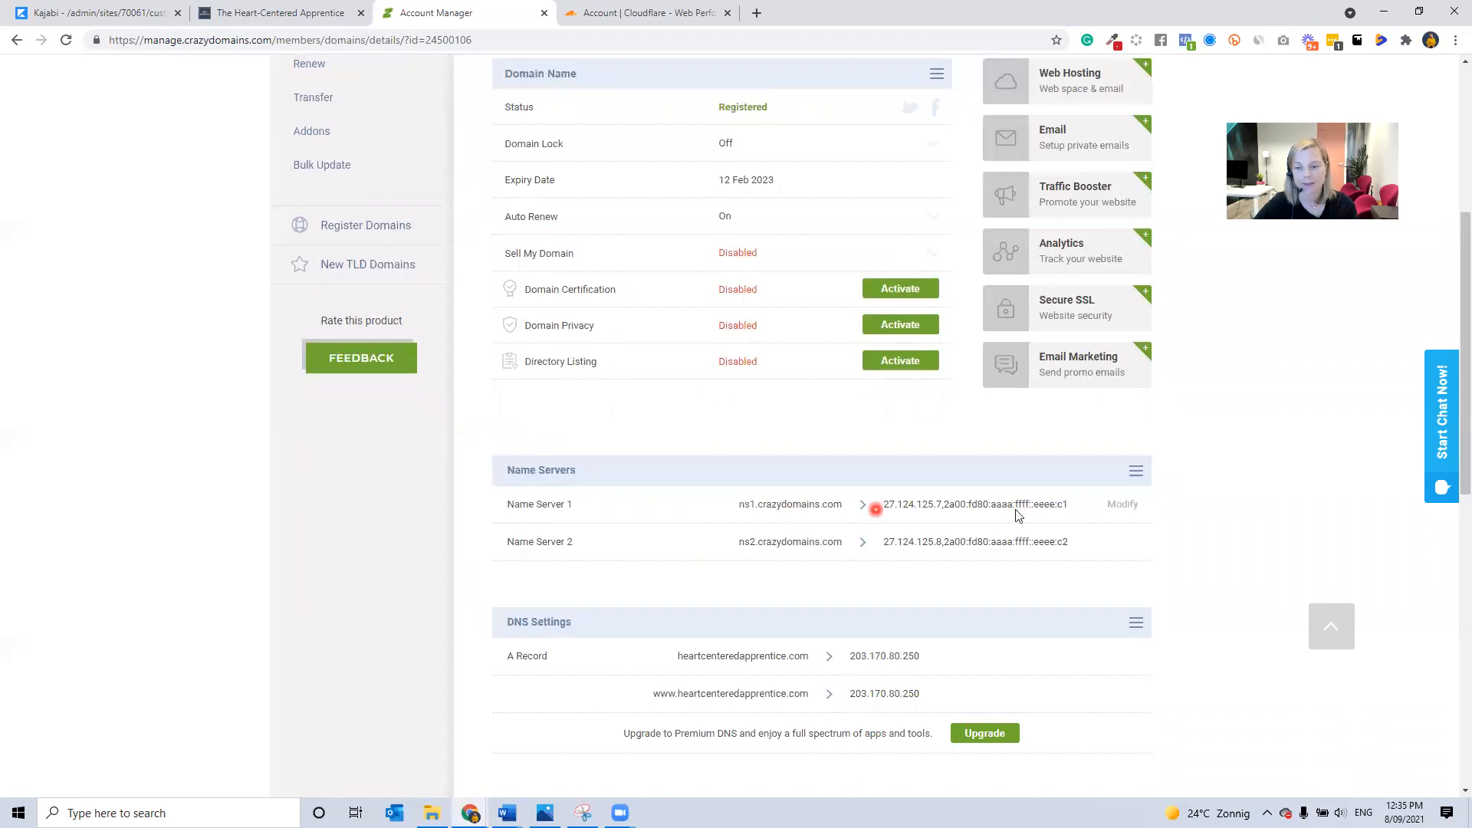
click(1124, 505)
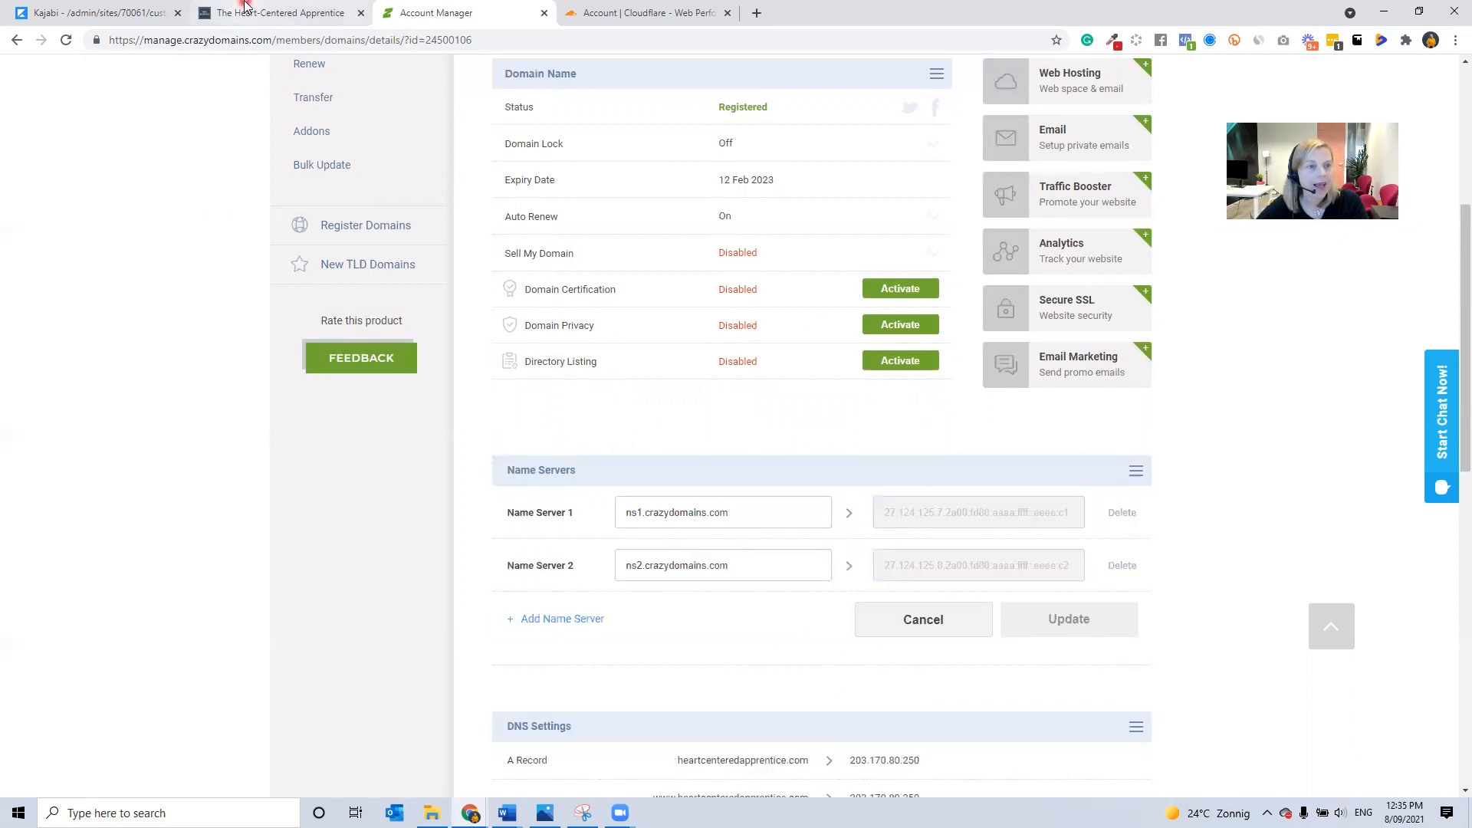
click(136, 17)
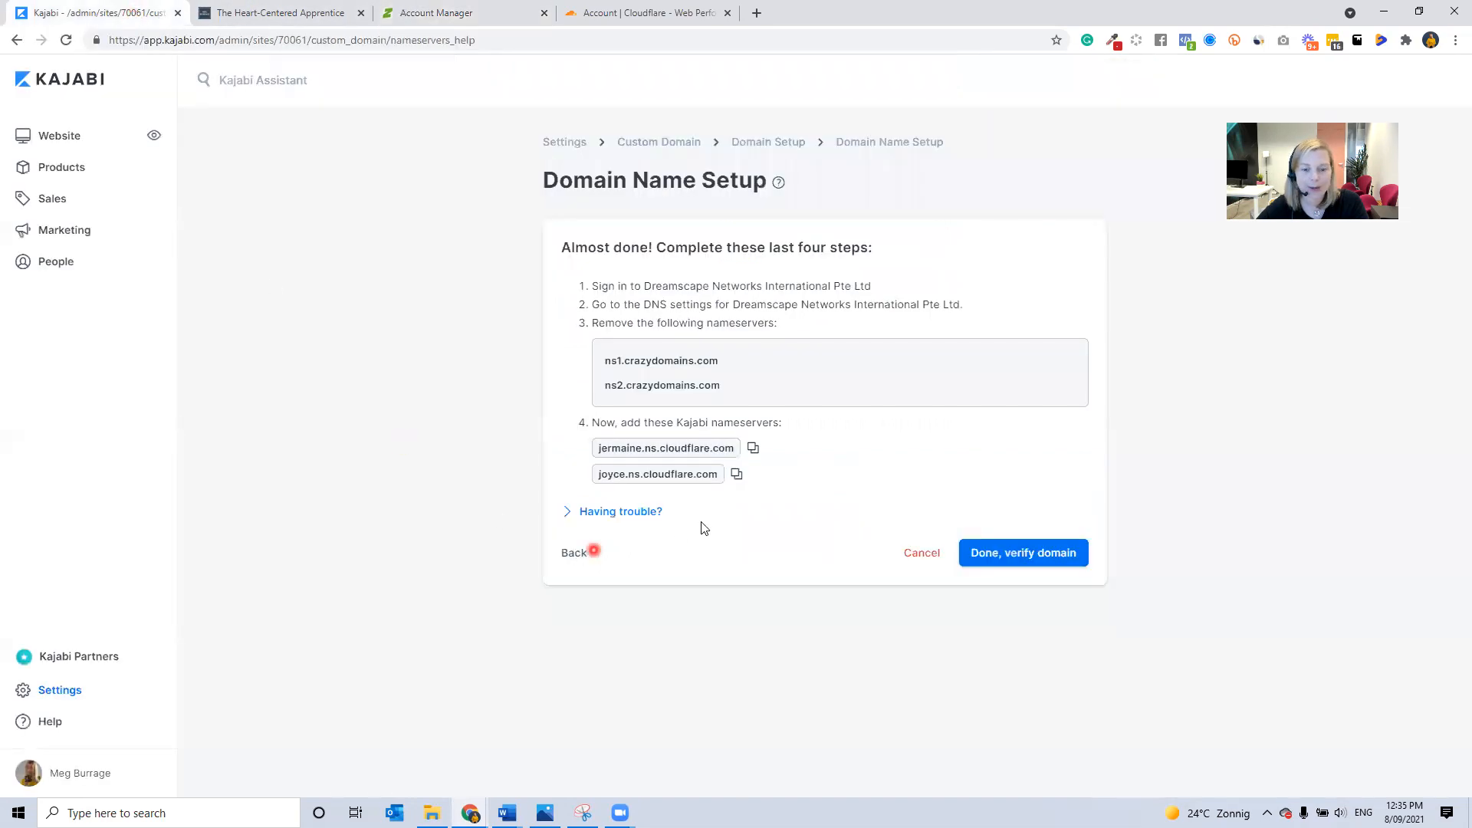
click(754, 451)
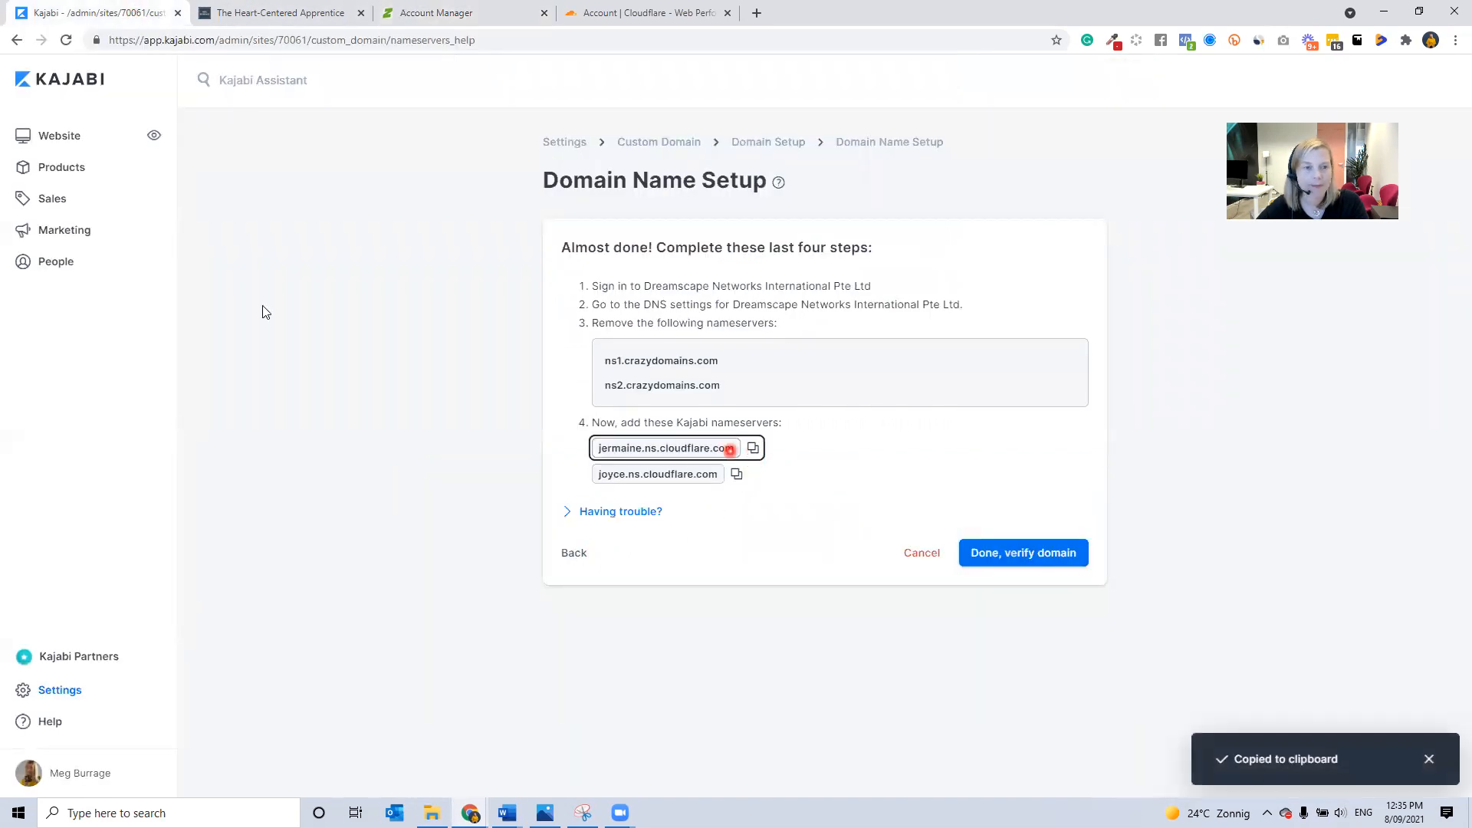
click(480, 9)
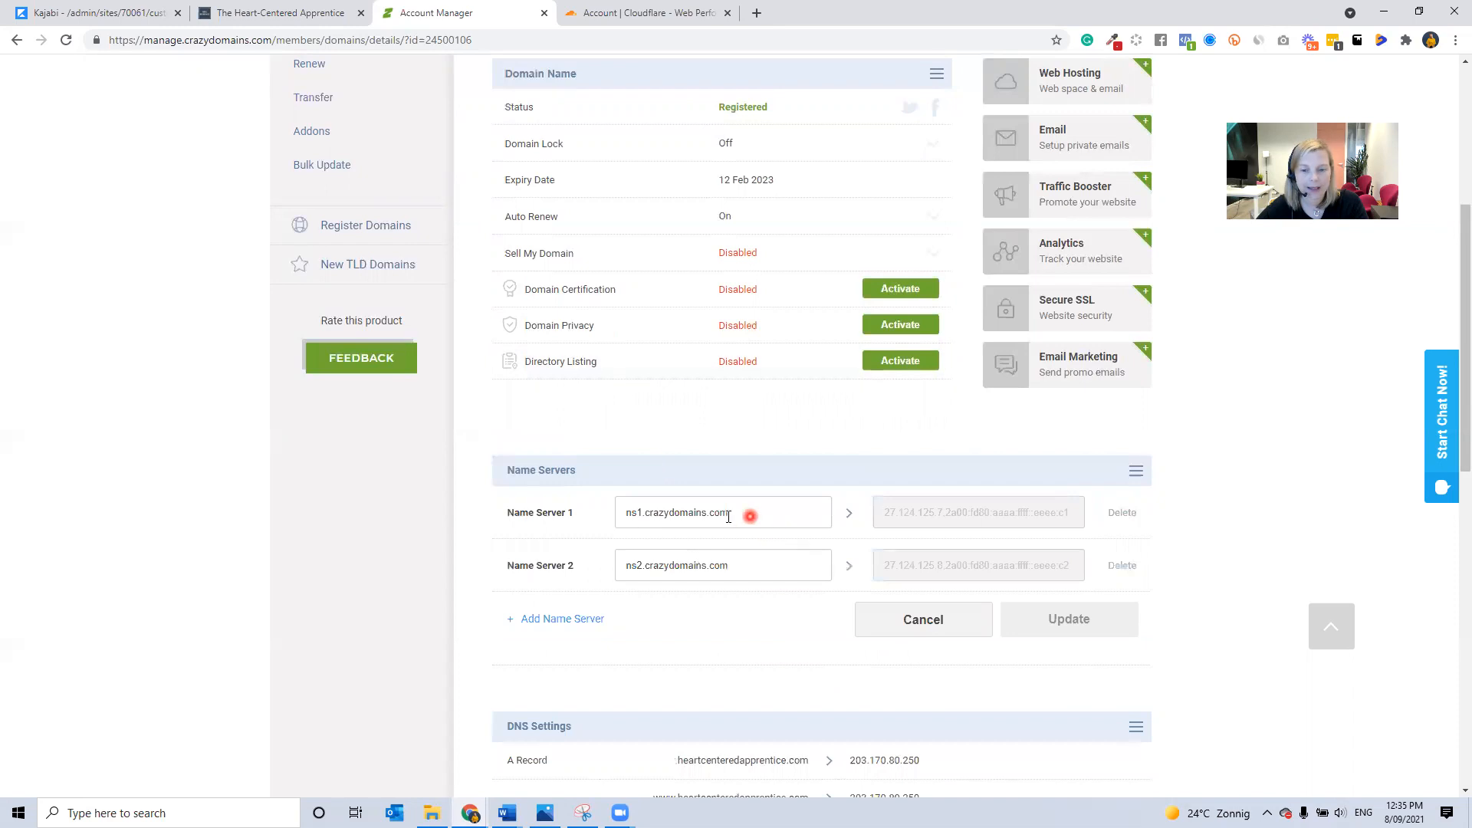
drag(749, 516, 481, 497)
key(ctrl+v)
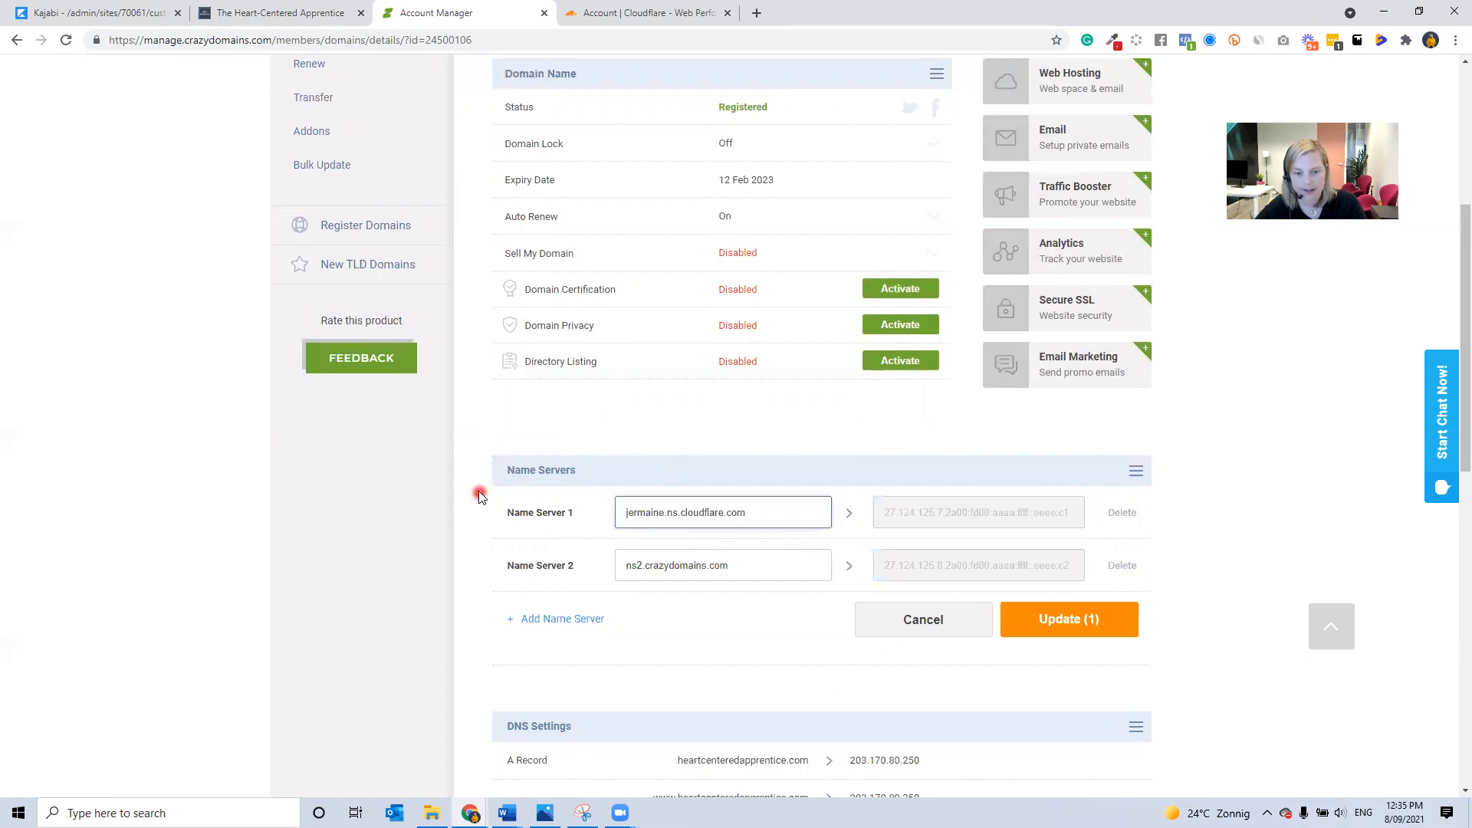
Replace Name Server 2 with joyce.ns.cloudflare.com, copied from Kajabi's instructions, and save the name server changes in Crazy Domains.
click(92, 12)
click(736, 474)
click(524, 8)
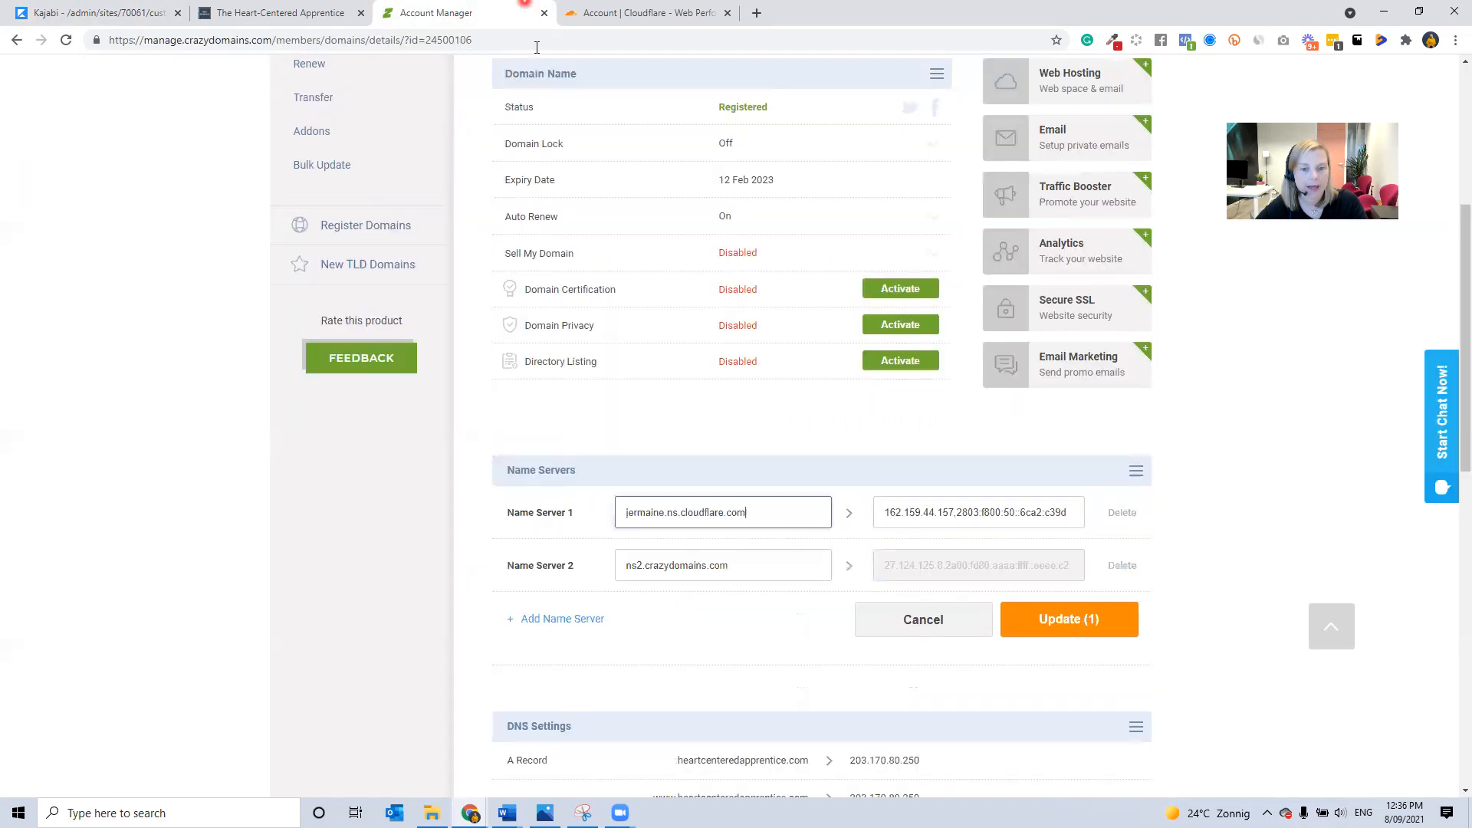
drag(739, 565, 542, 563)
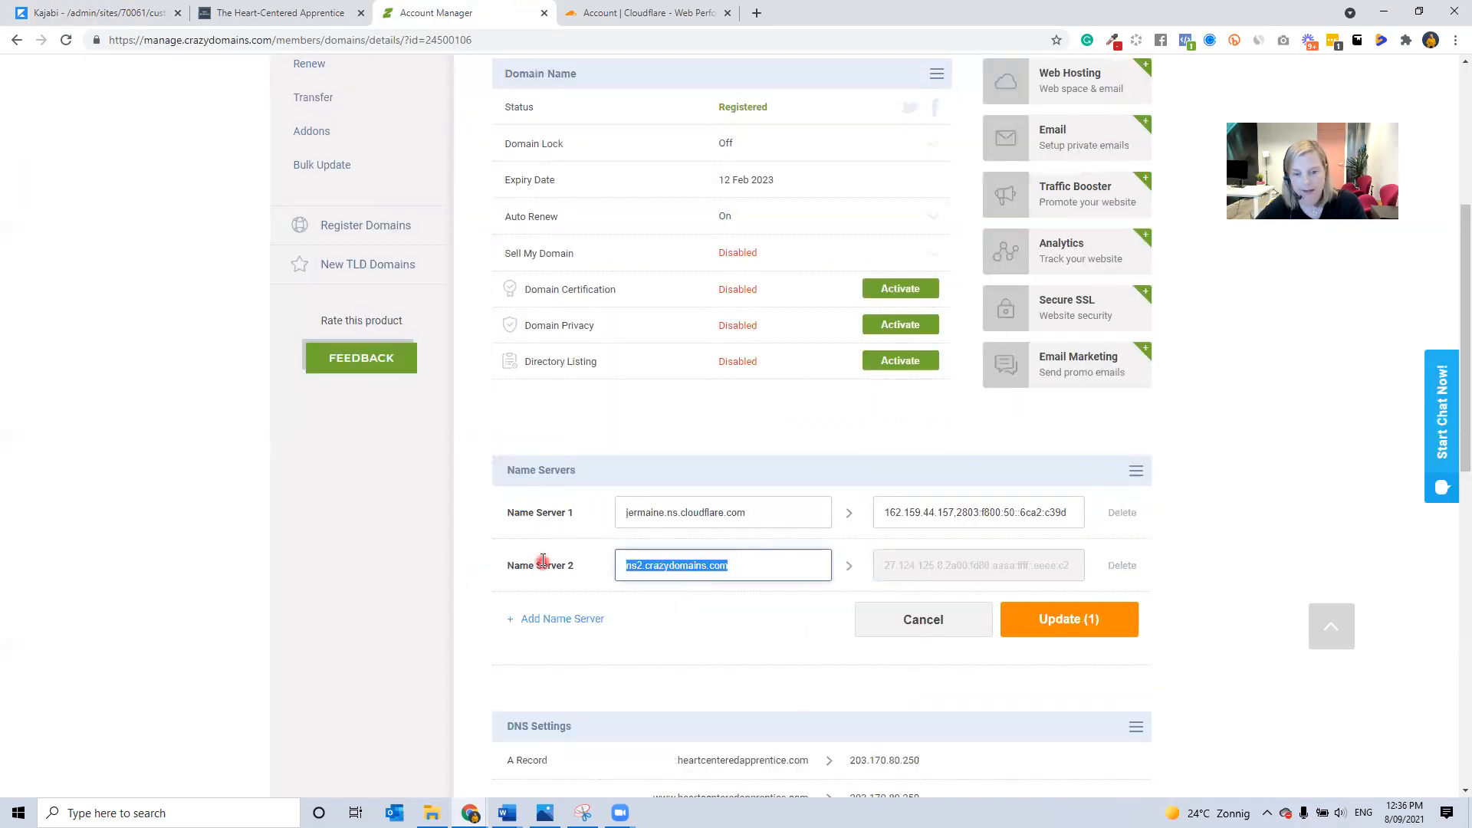
key(ctrl+v)
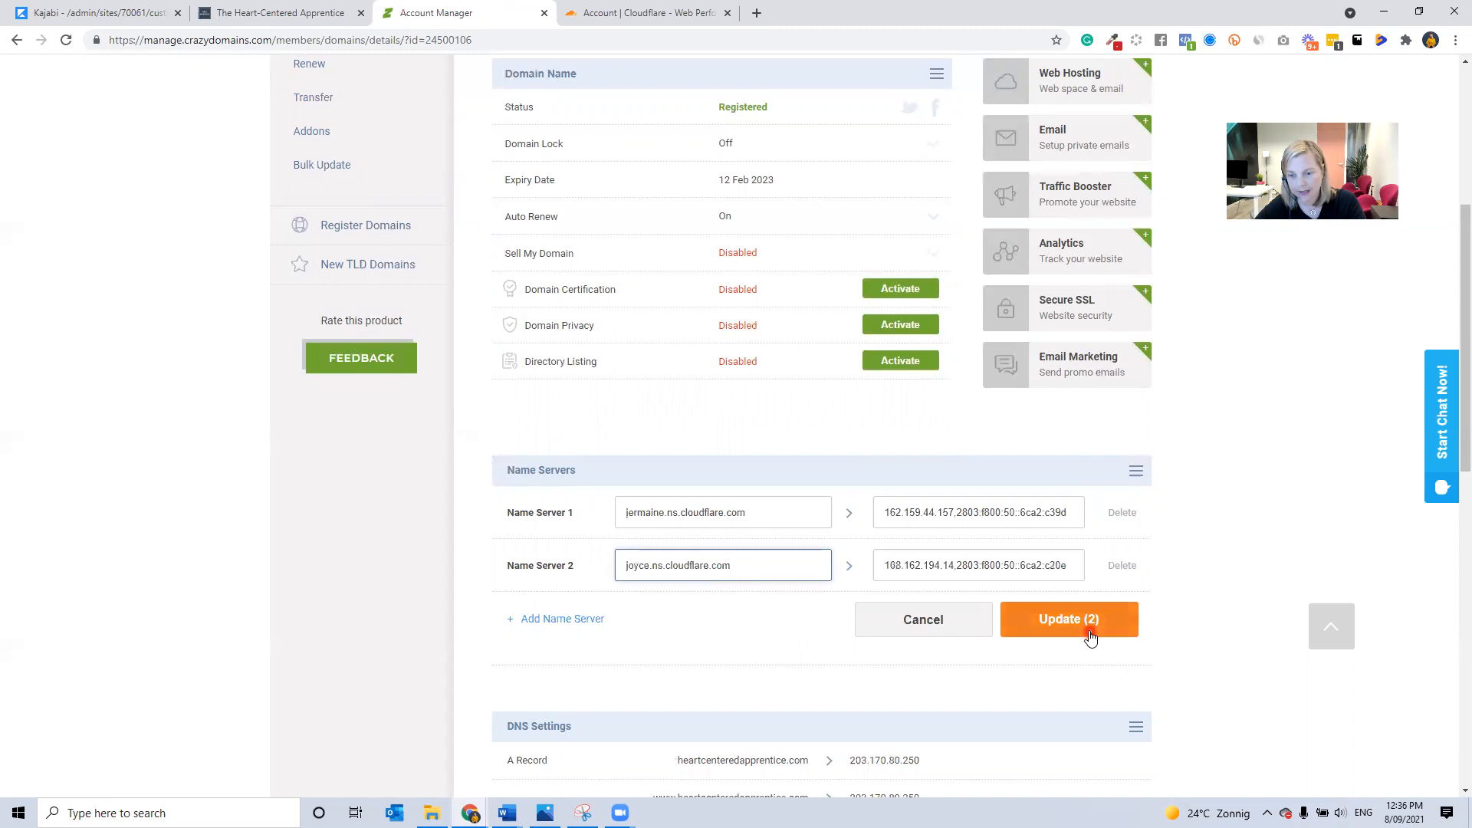
click(1090, 633)
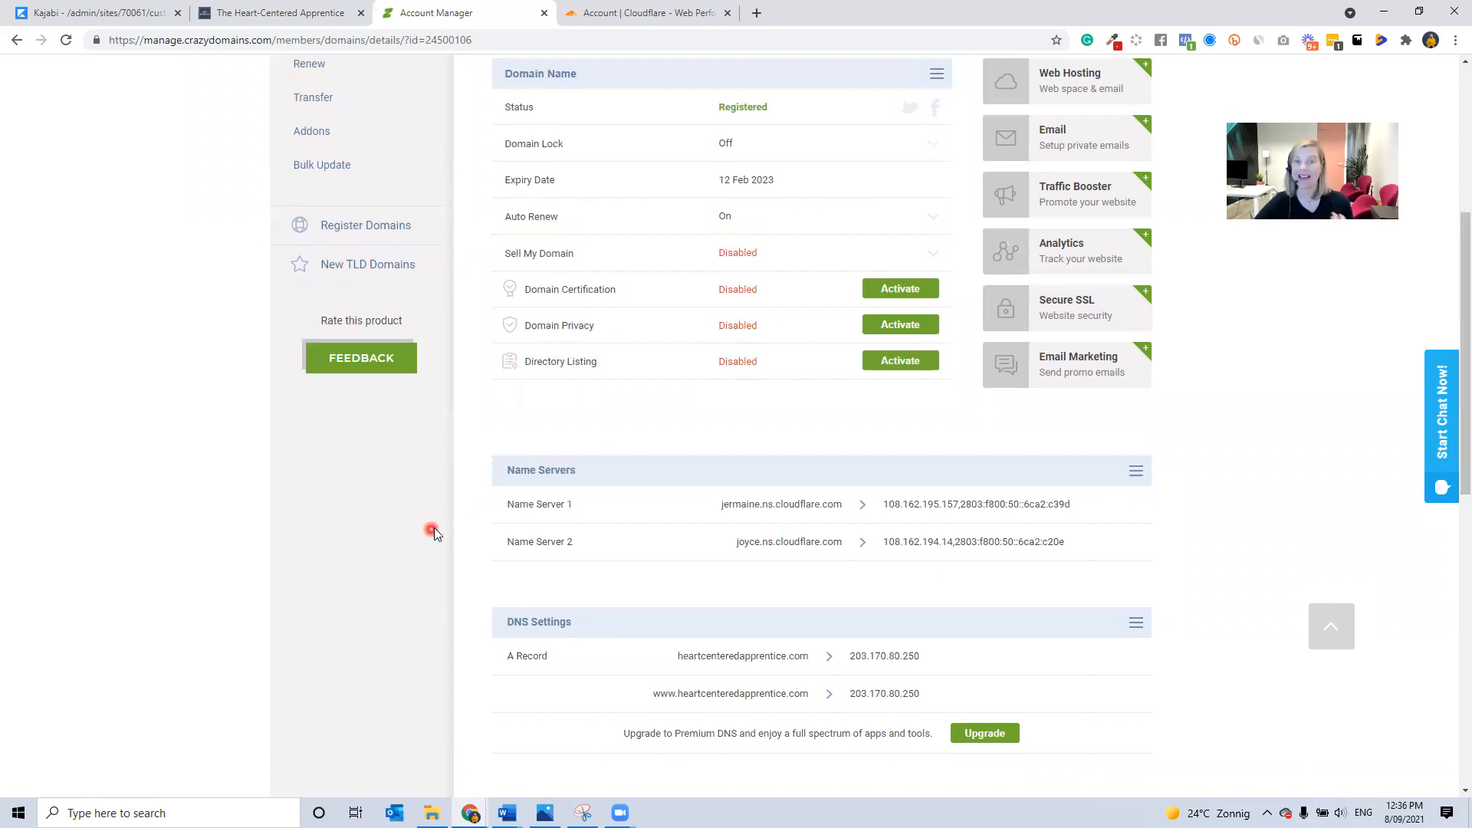
Return to Kajabi's domain name setup and verify the heartcenteredapprentice.com domain.
scroll(434, 522, down, 1)
scroll(434, 519, down, 1)
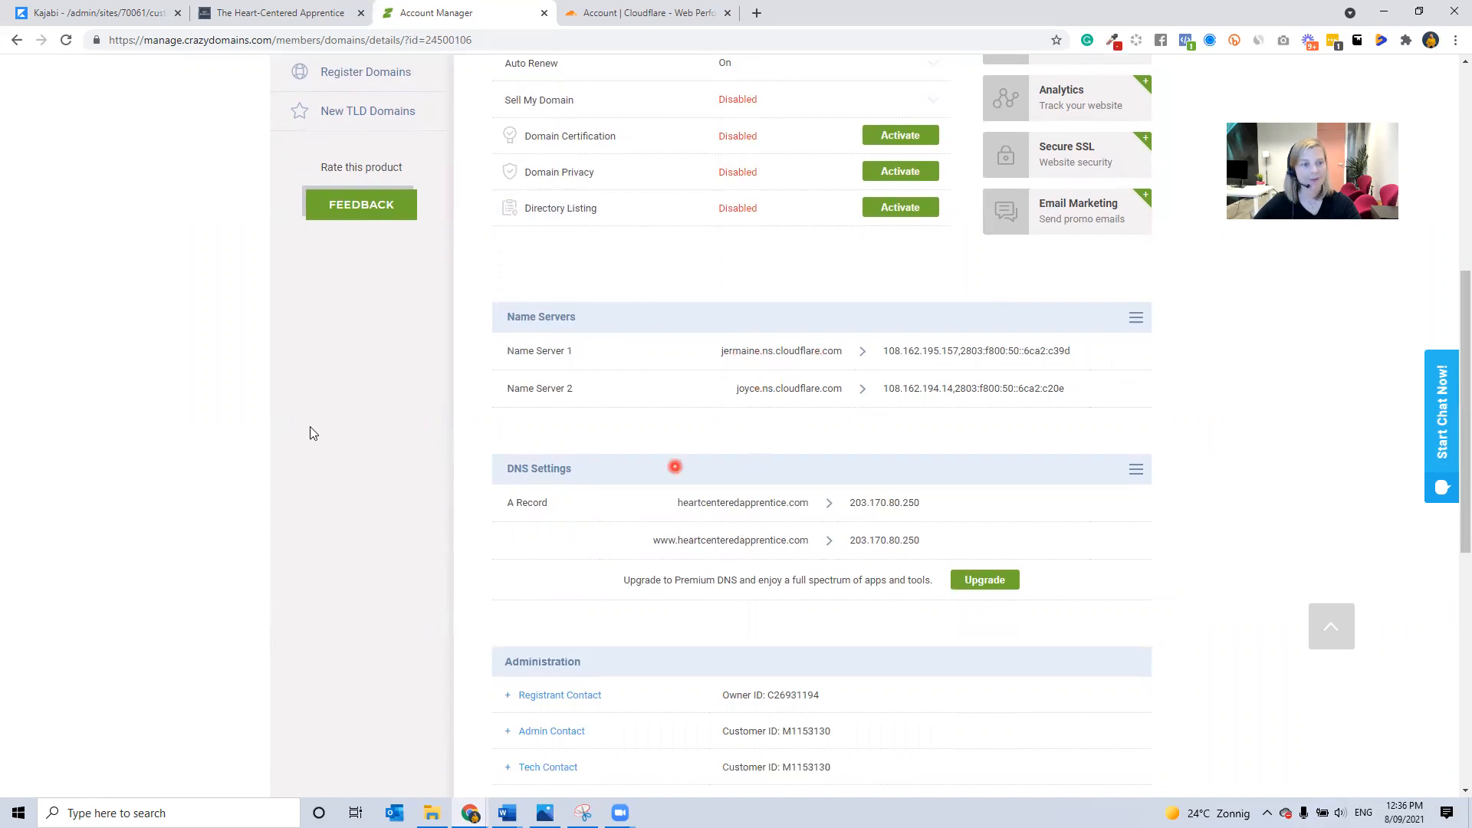
click(92, 10)
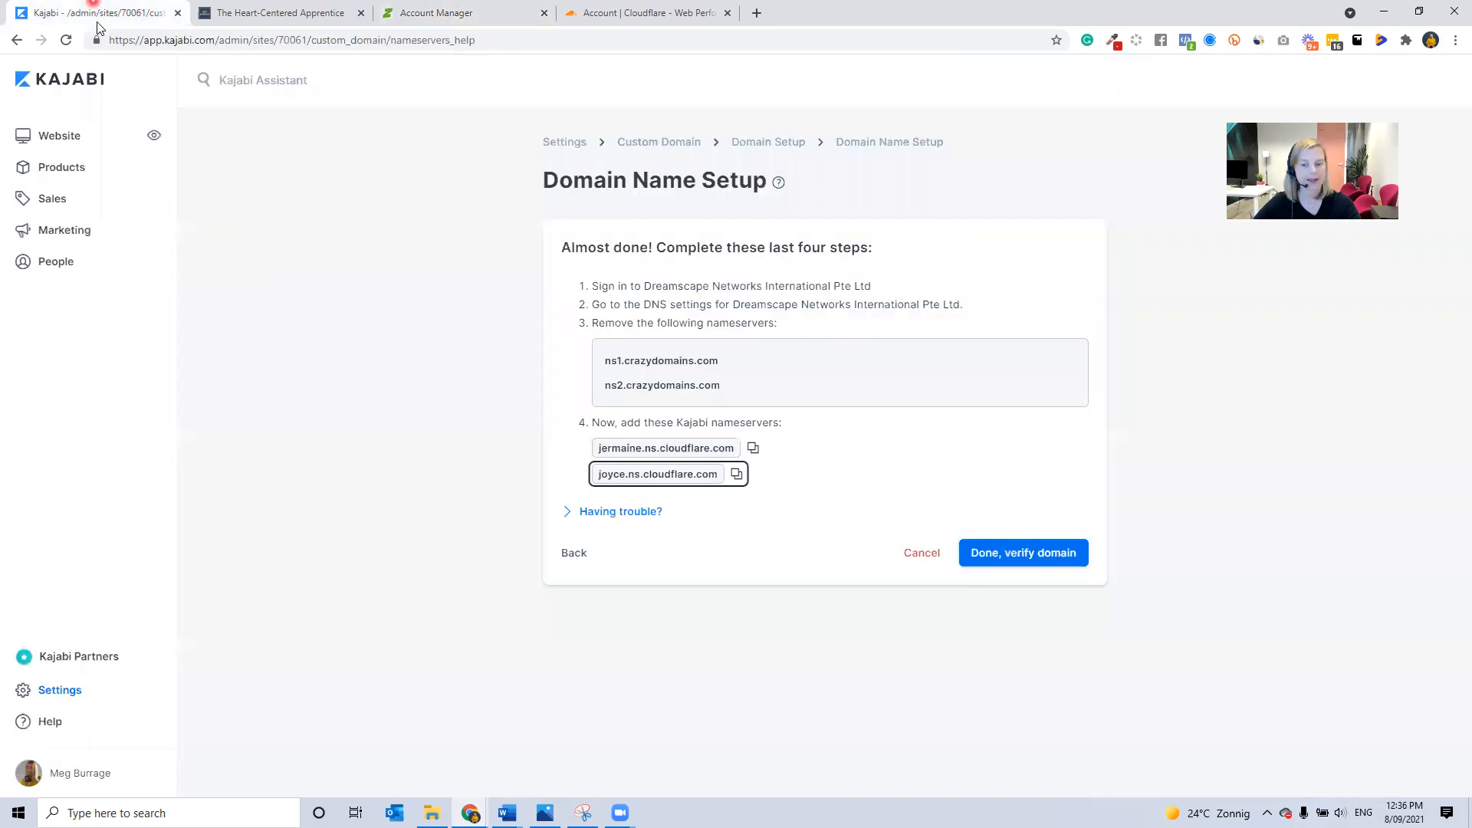
click(1027, 559)
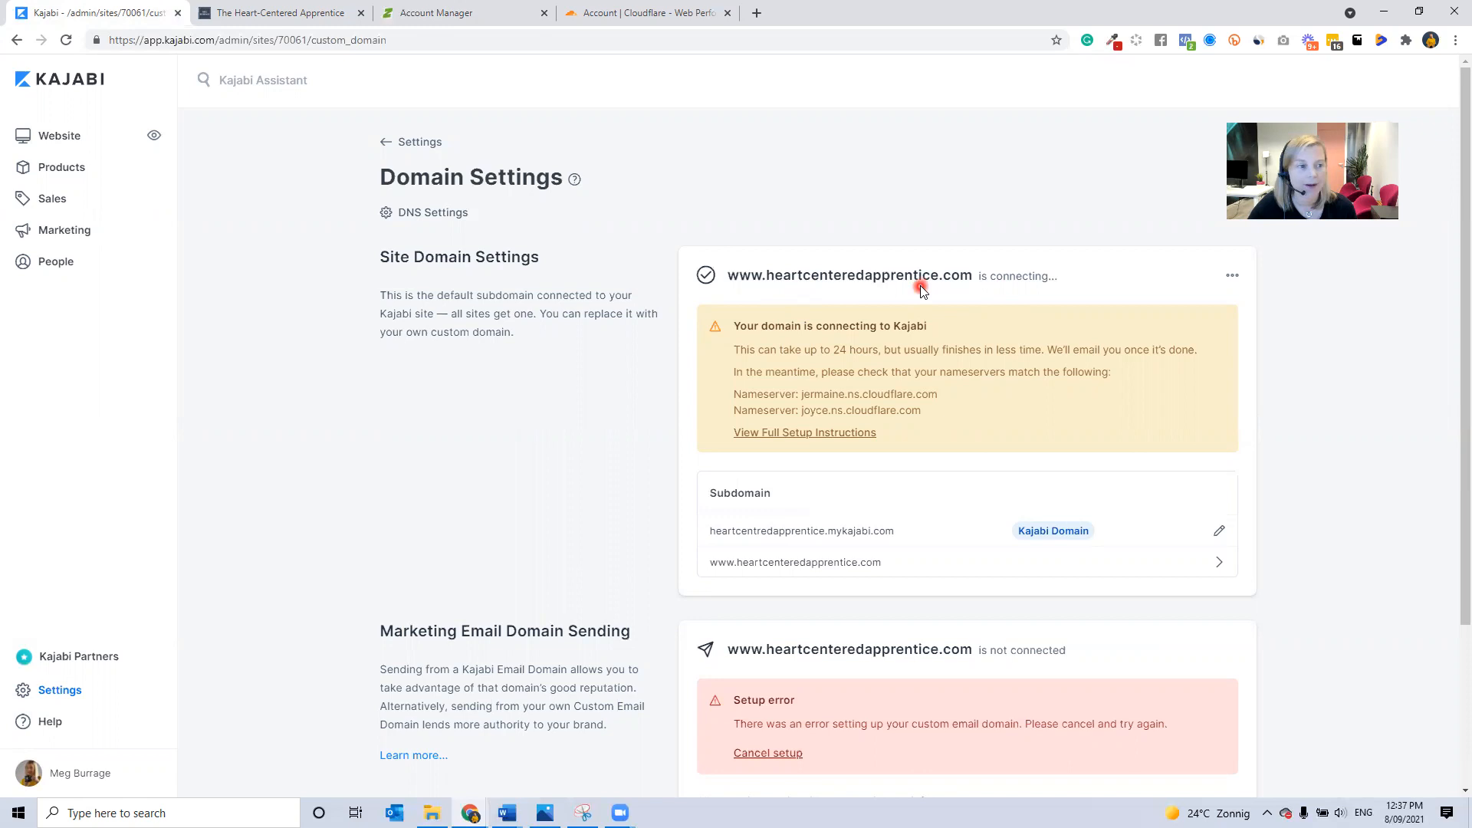
Open the live view of the Kajabi website in a new tab to check its address.
right_click(153, 141)
click(191, 145)
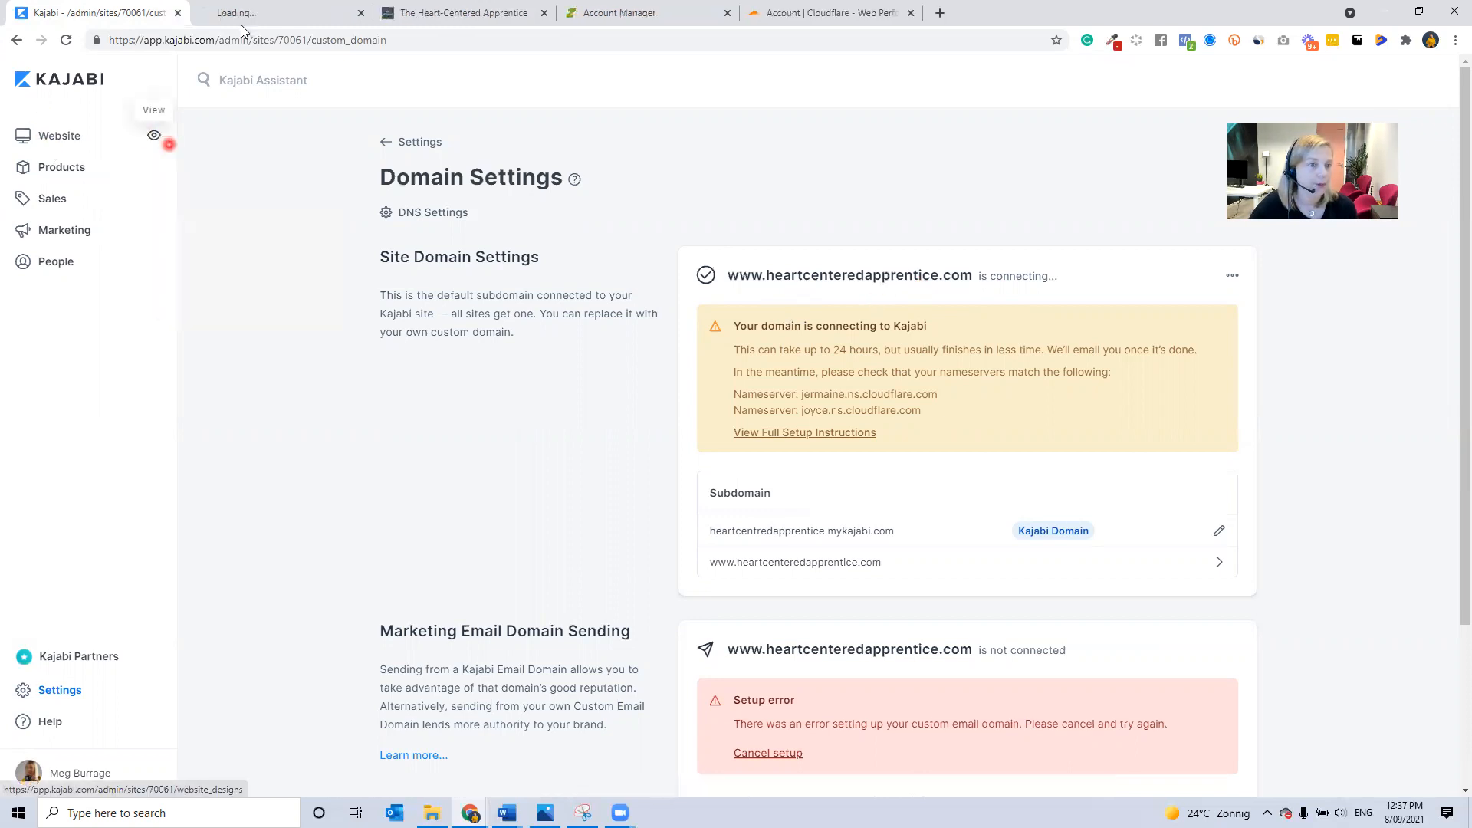
click(258, 13)
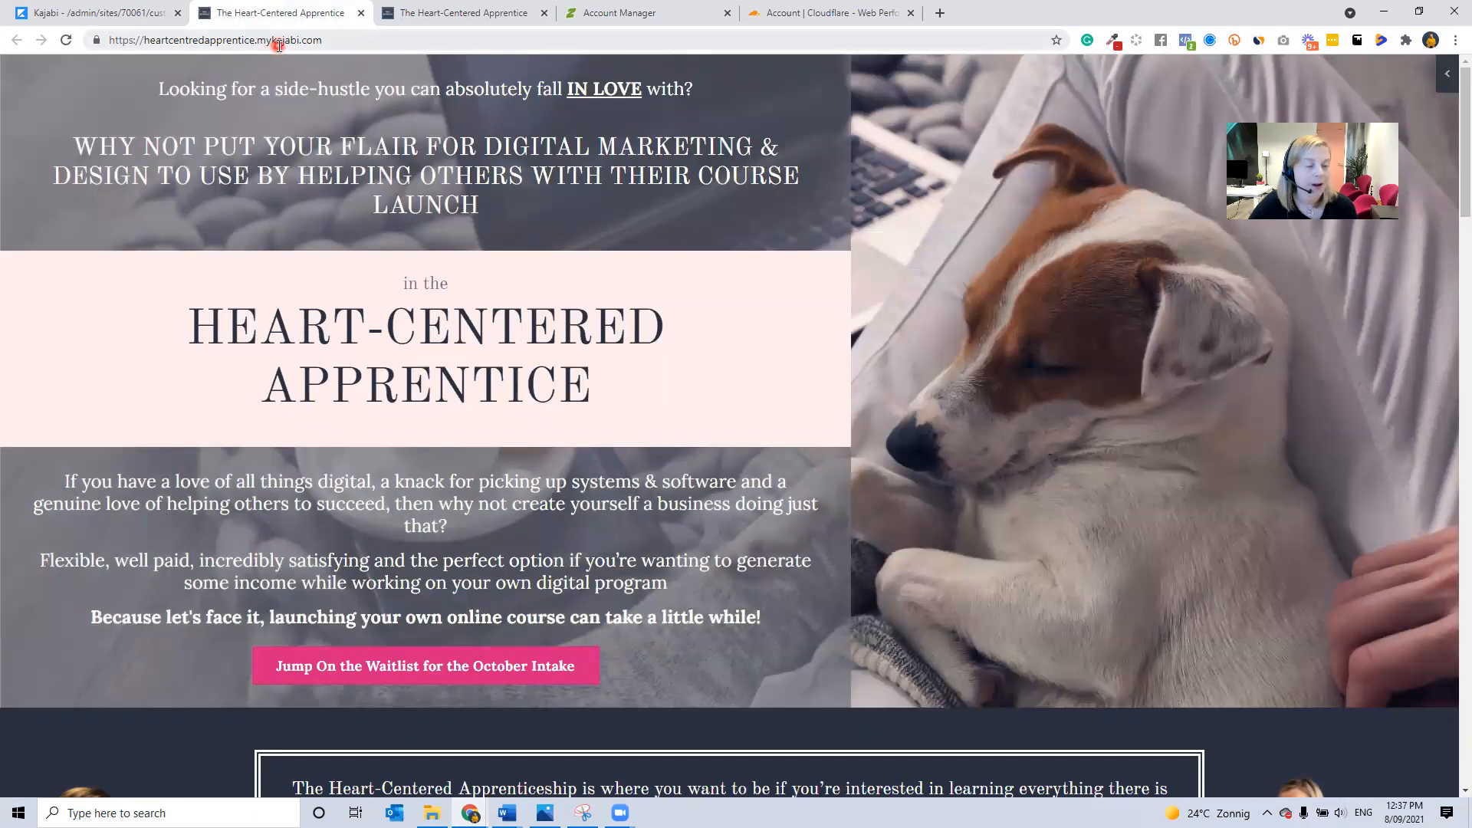
click(123, 13)
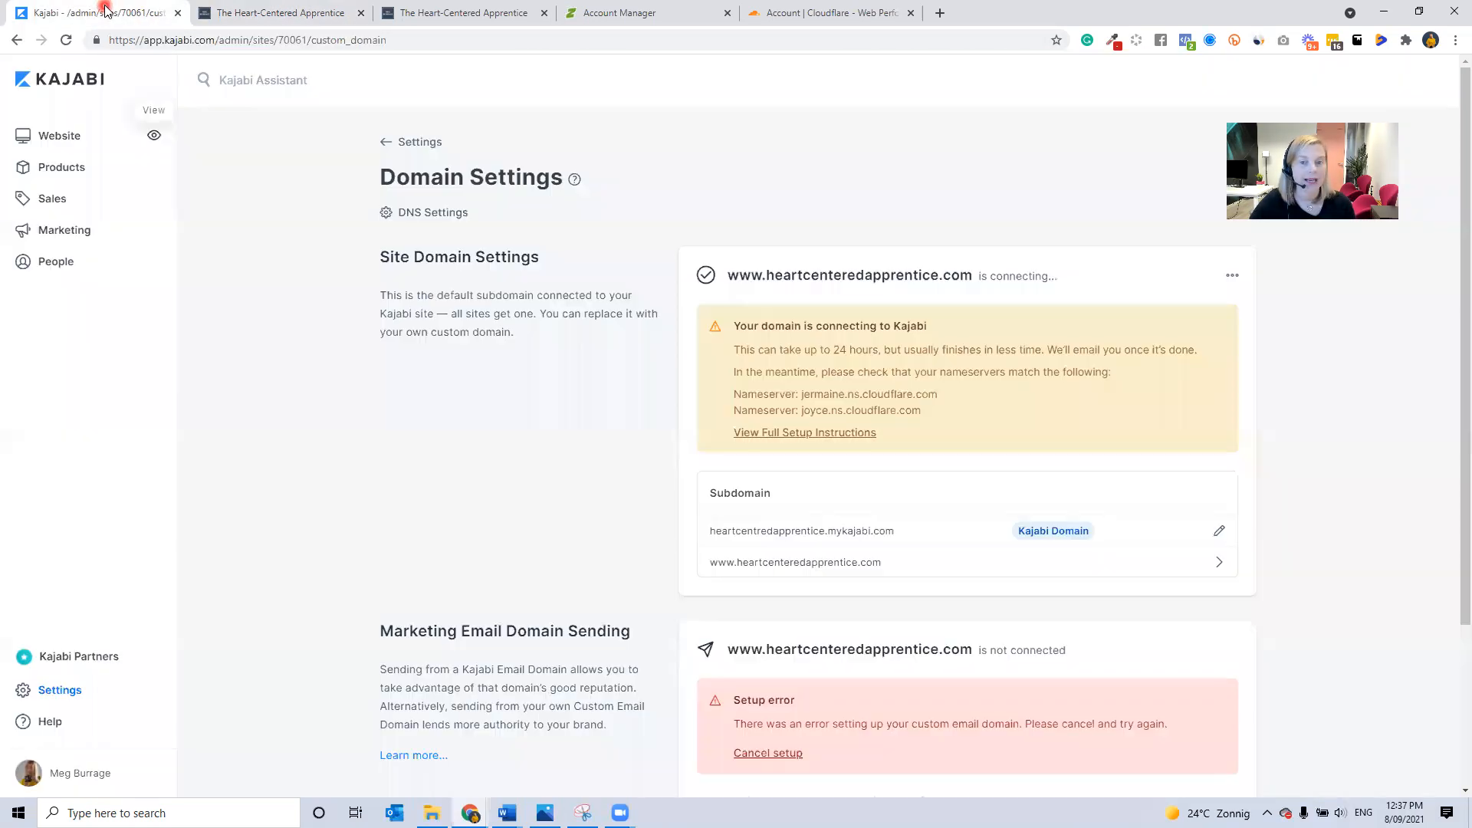
drag(975, 275, 725, 277)
key(ctrl+c)
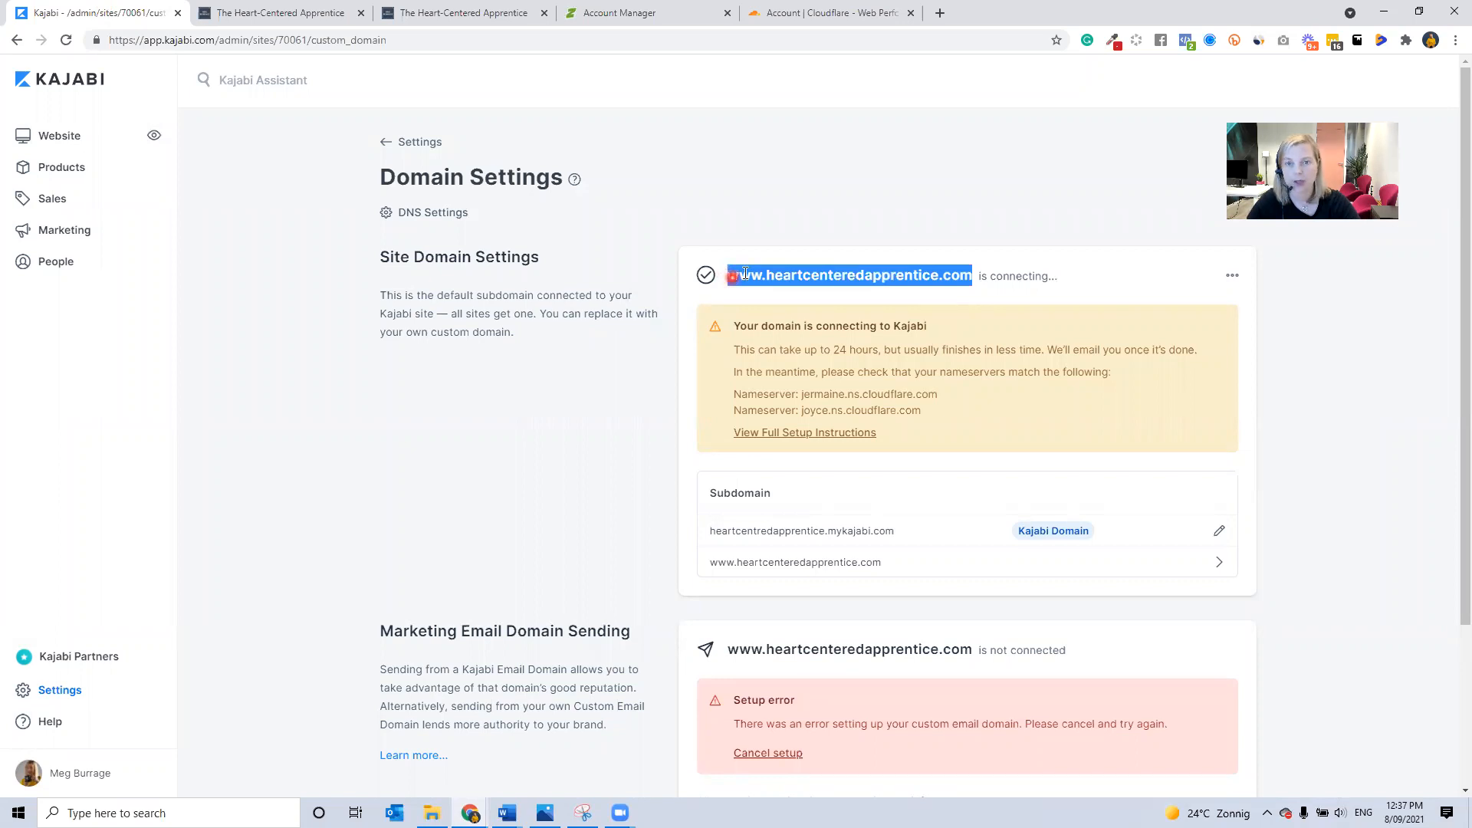
click(938, 13)
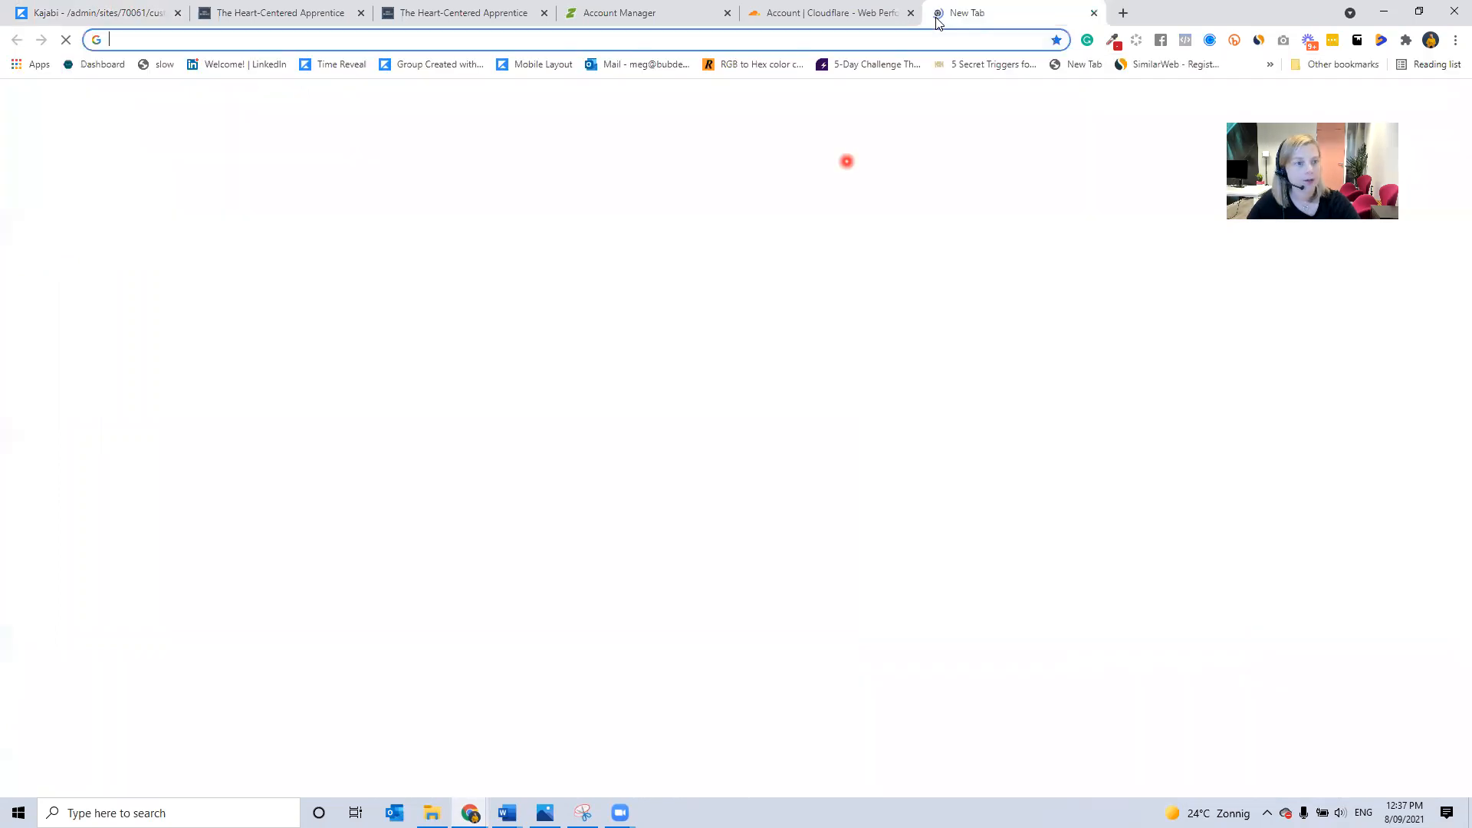
key(ctrl+v)
key(Return)
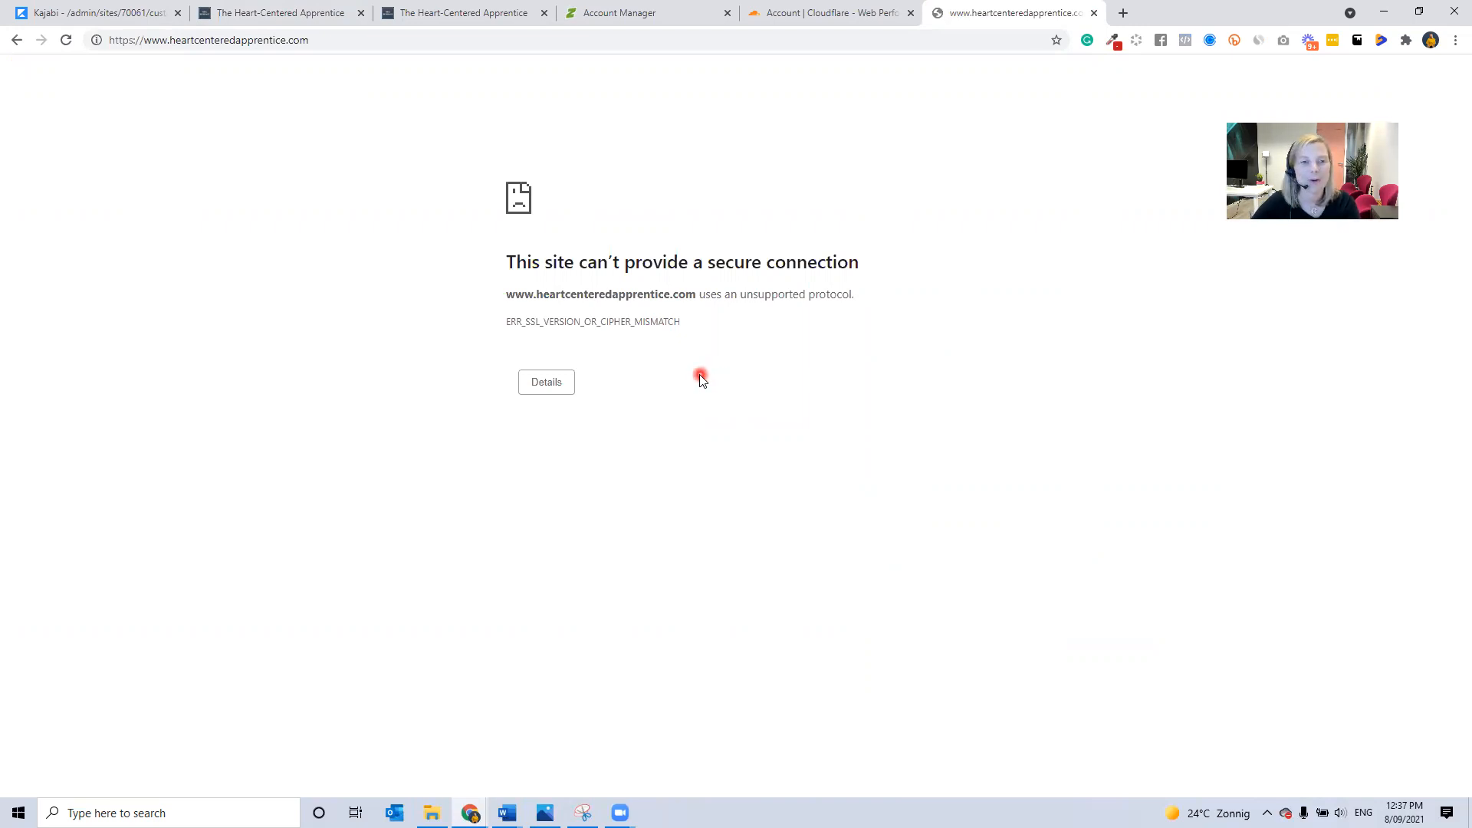
click(76, 16)
scroll(77, 382, down, 2)
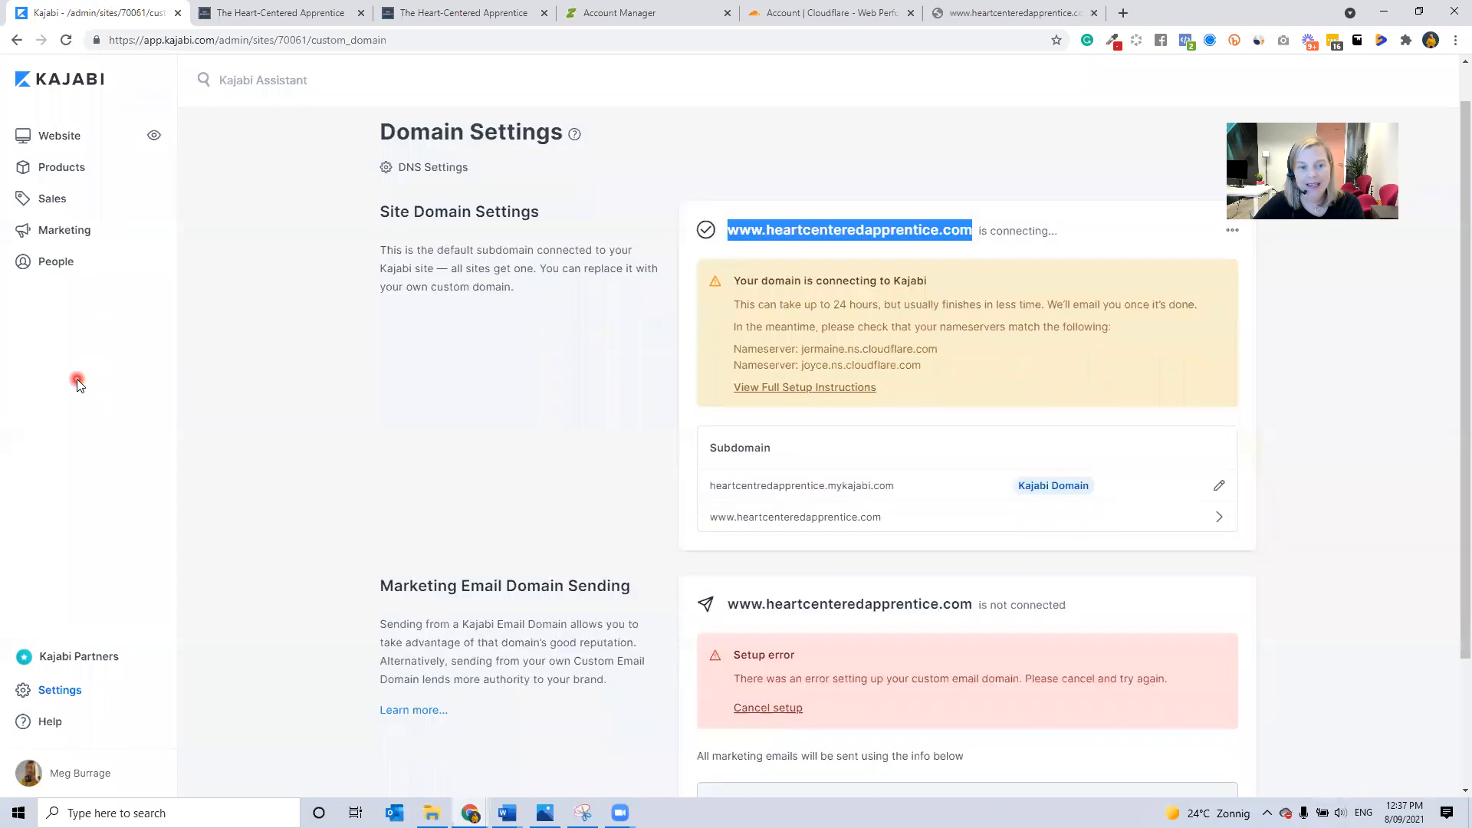
scroll(443, 473, up, 2)
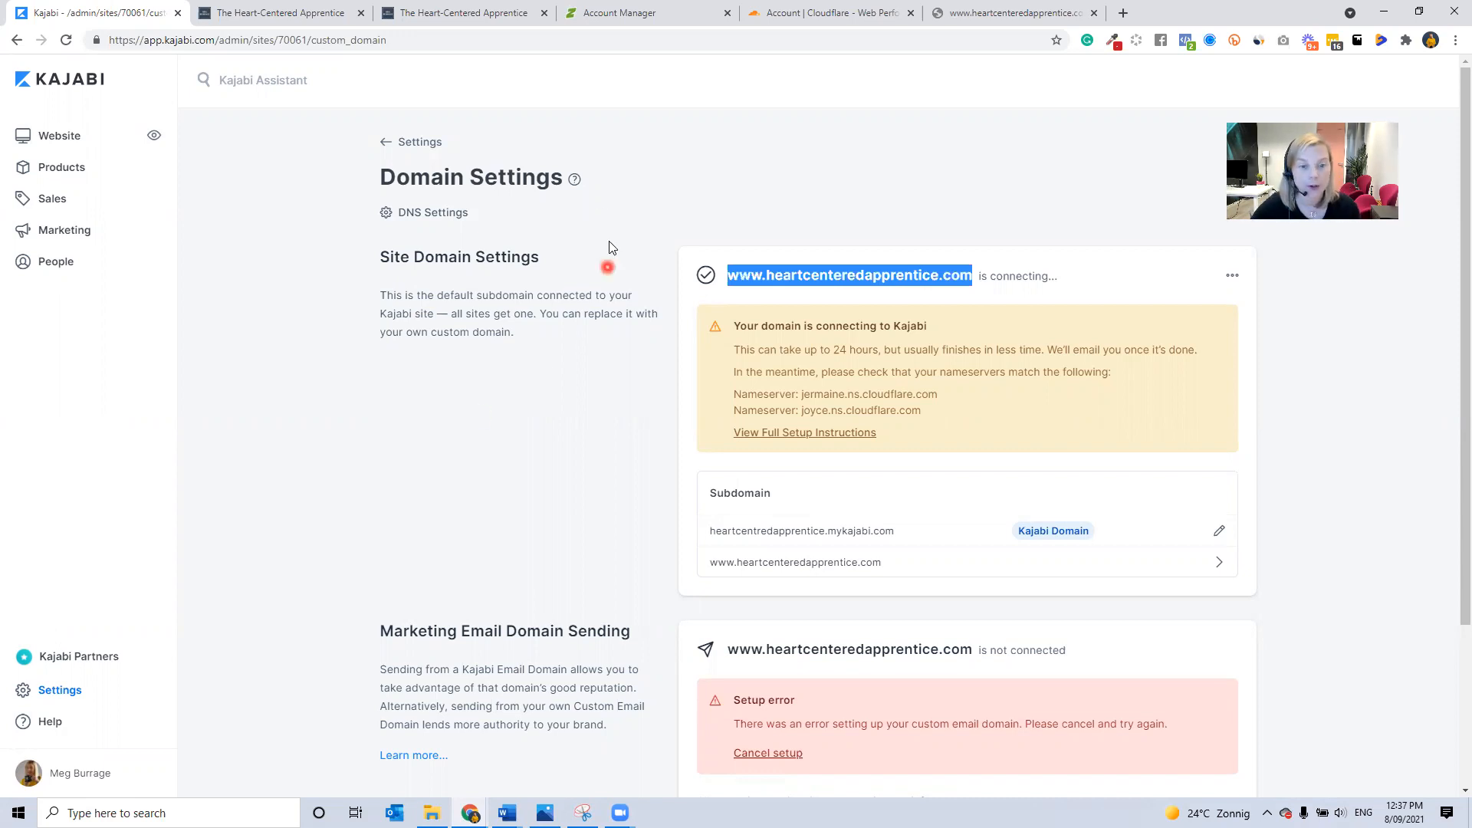
Read Kajabi's help article on connecting a custom domain, down to its DNS Settings section, and return to the Domain Settings page.
click(574, 182)
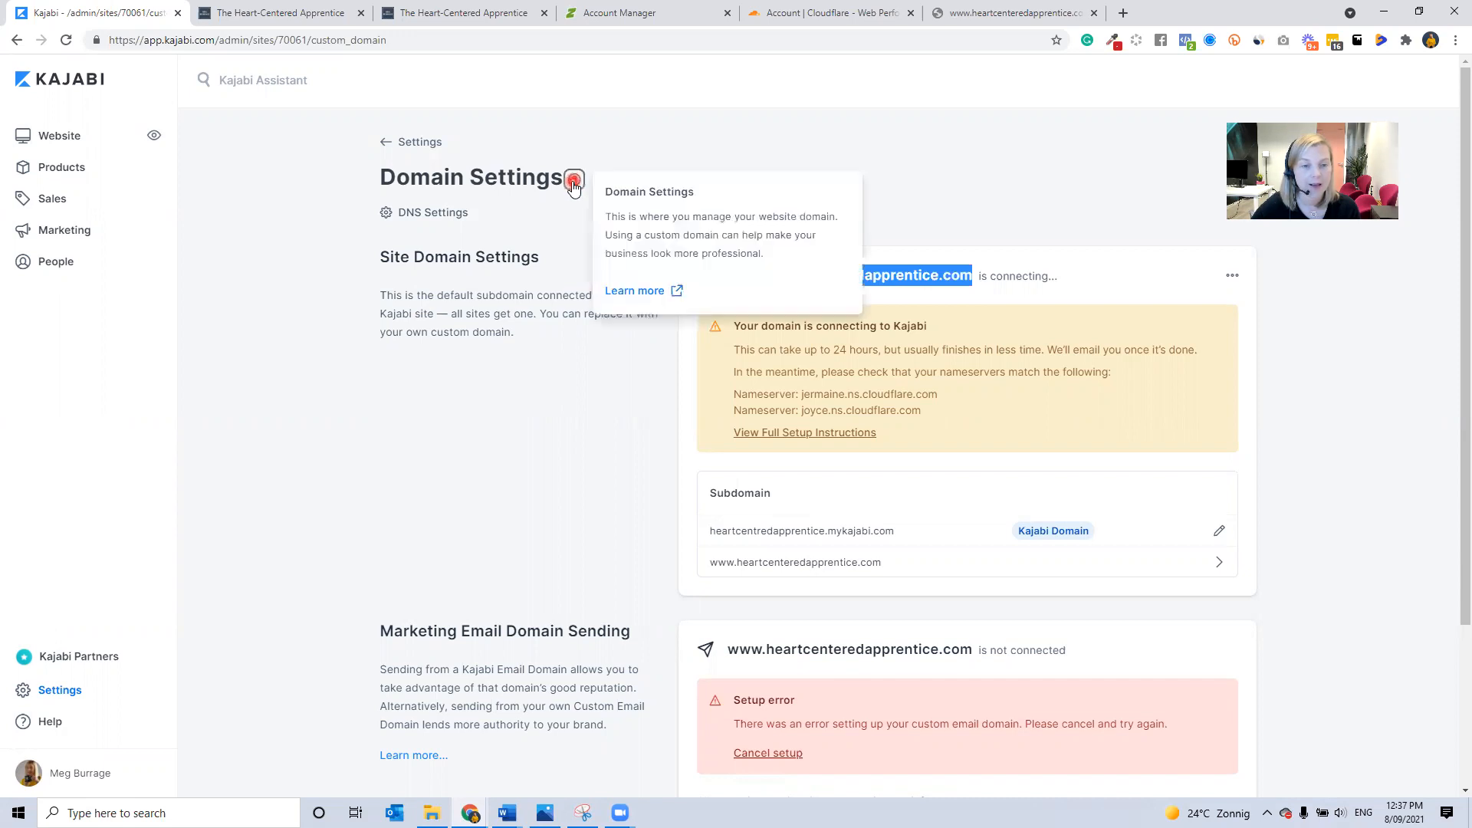
click(638, 291)
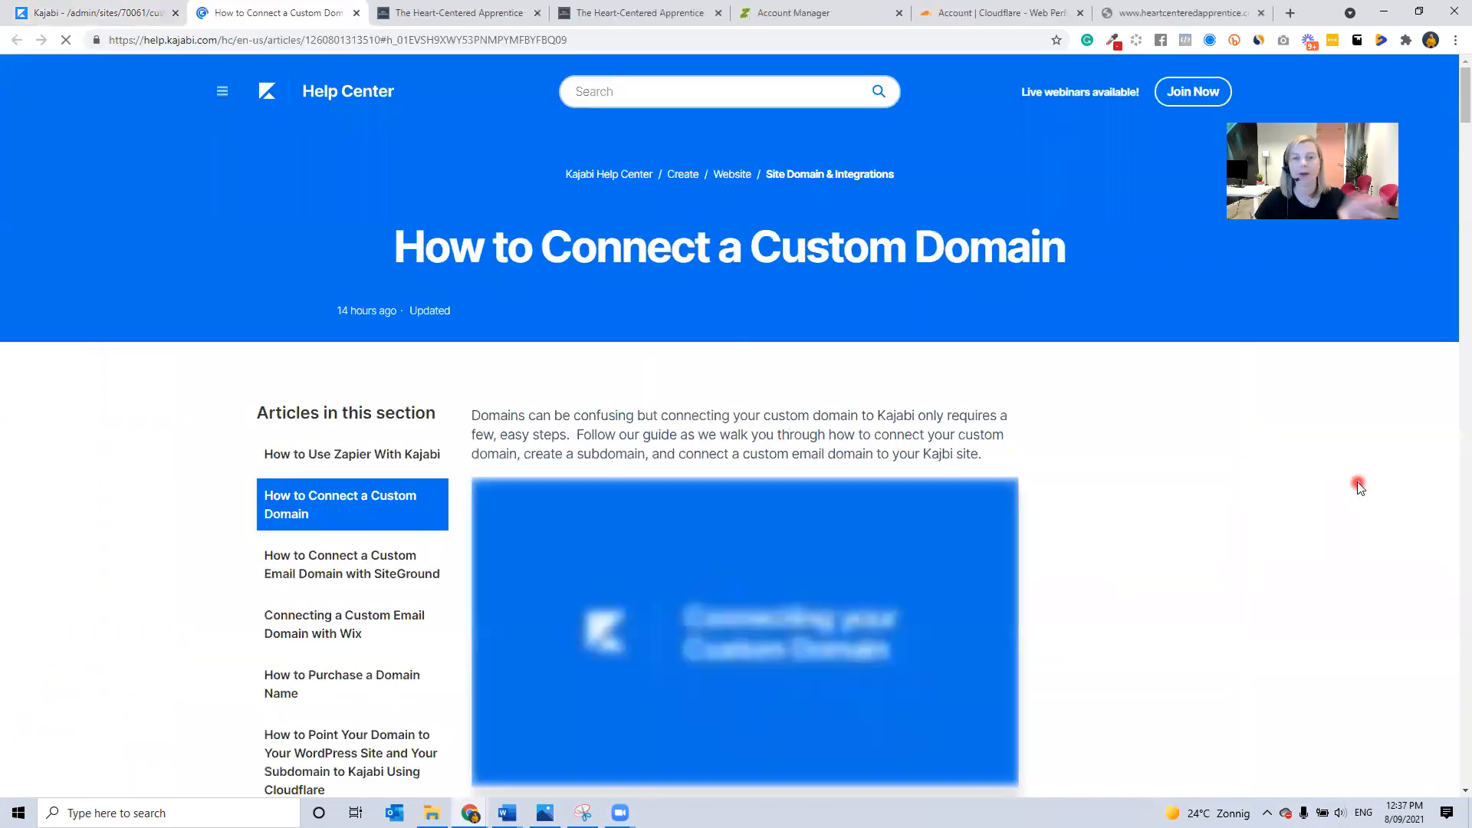
scroll(1353, 486, down, 6)
scroll(1357, 486, down, 20)
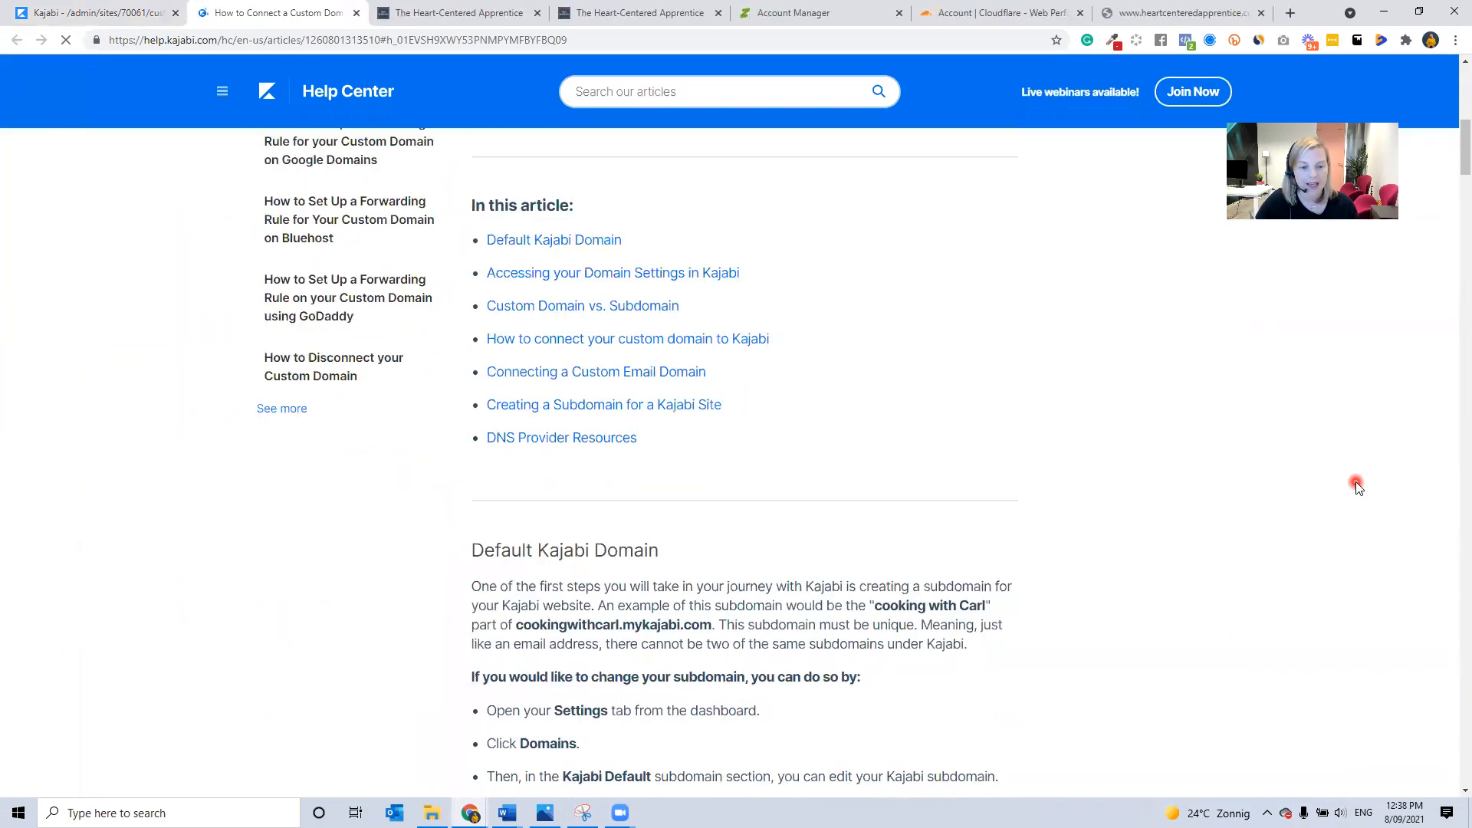
scroll(1356, 486, down, 15)
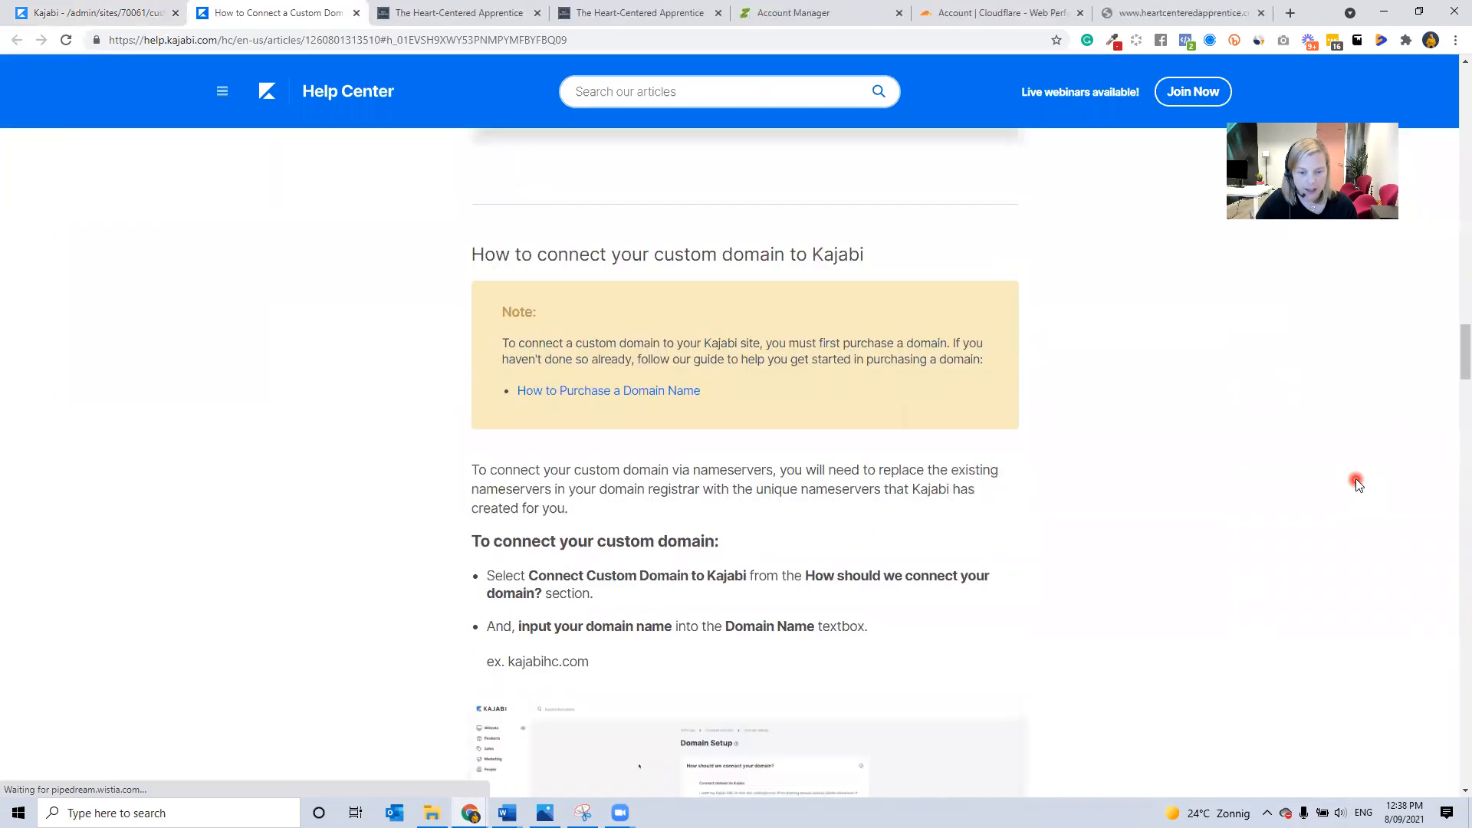
scroll(1357, 486, down, 12)
scroll(1357, 485, down, 8)
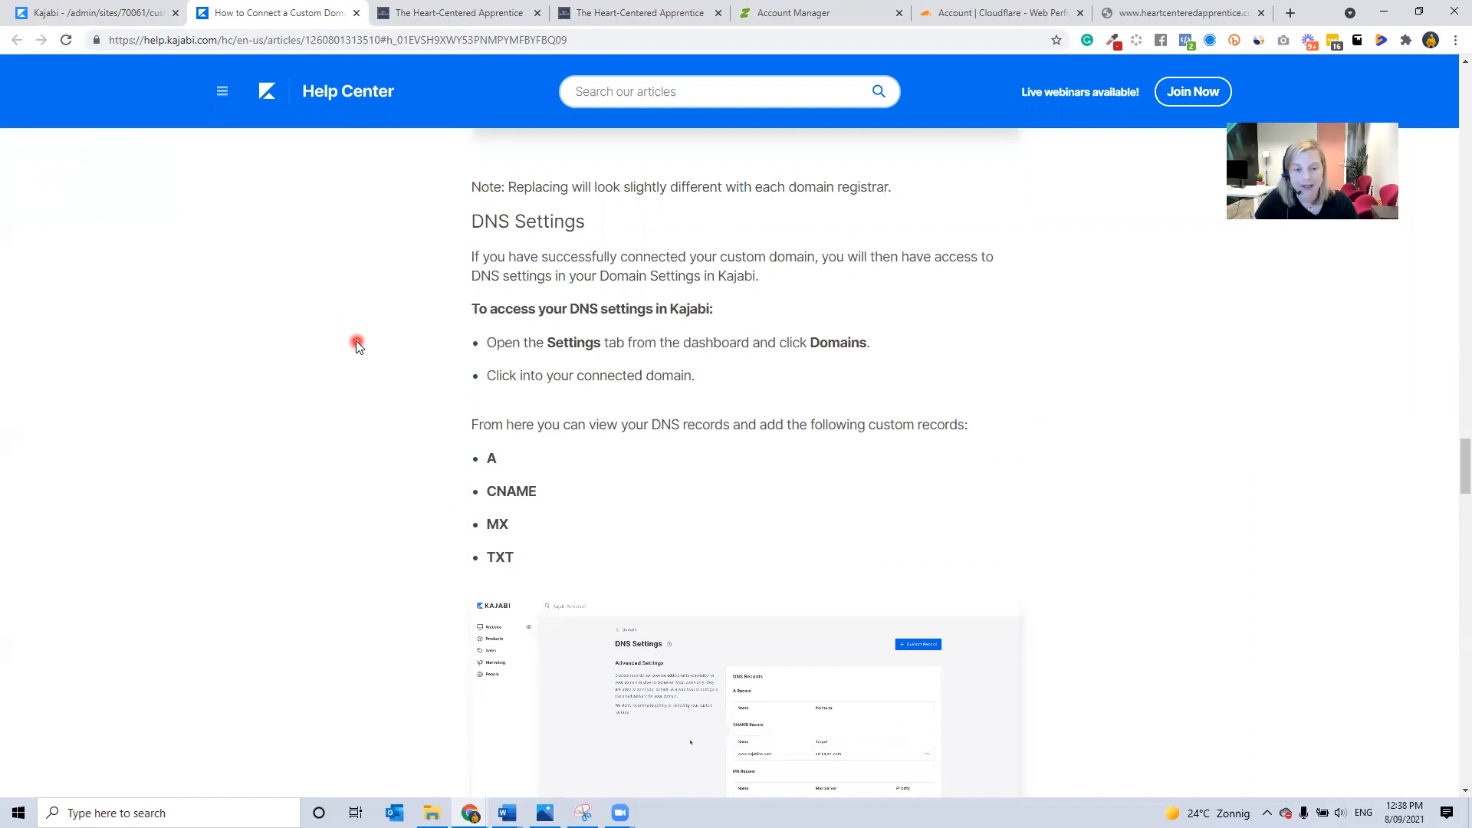
click(76, 13)
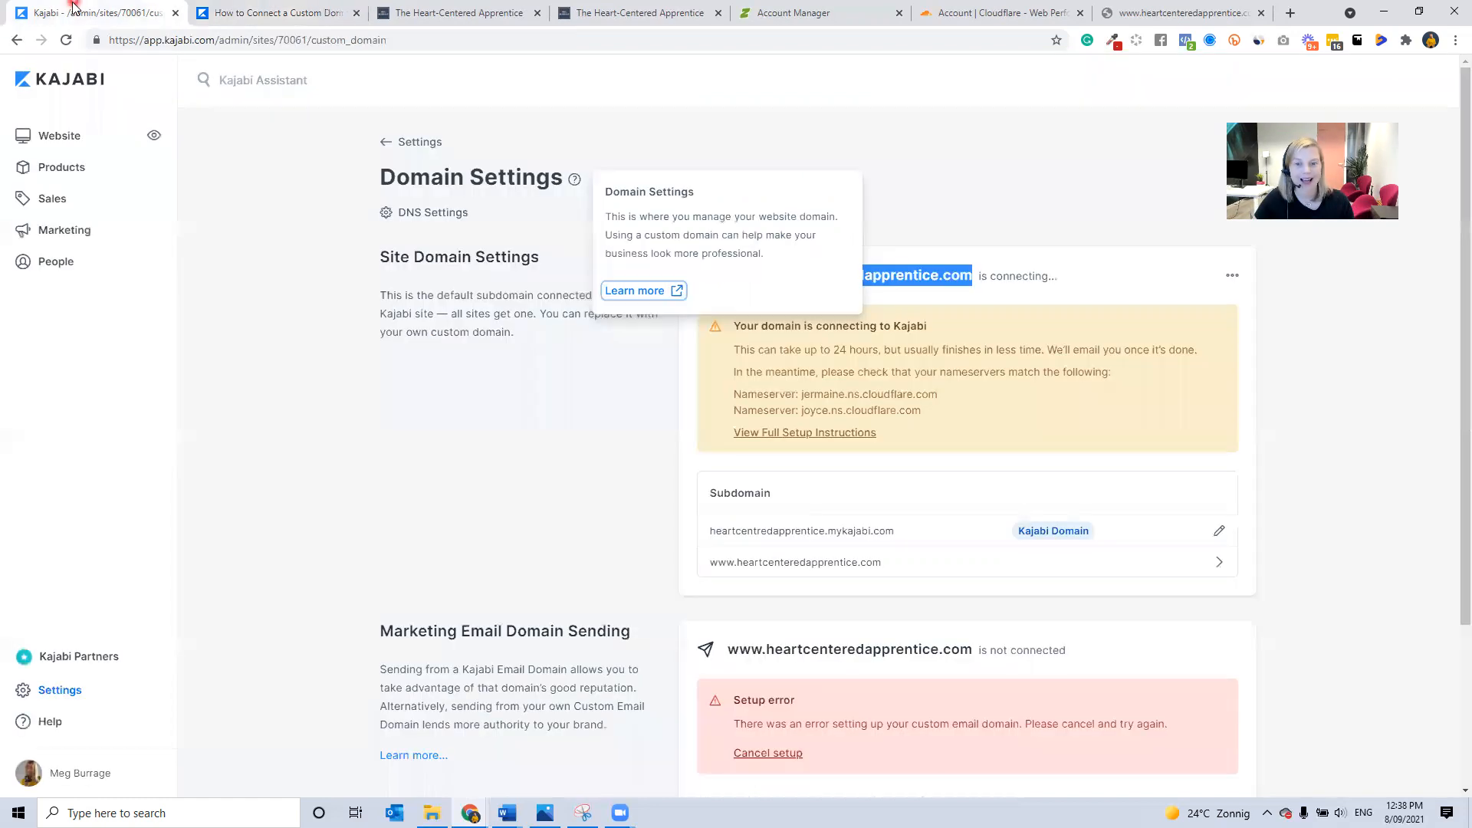
click(985, 284)
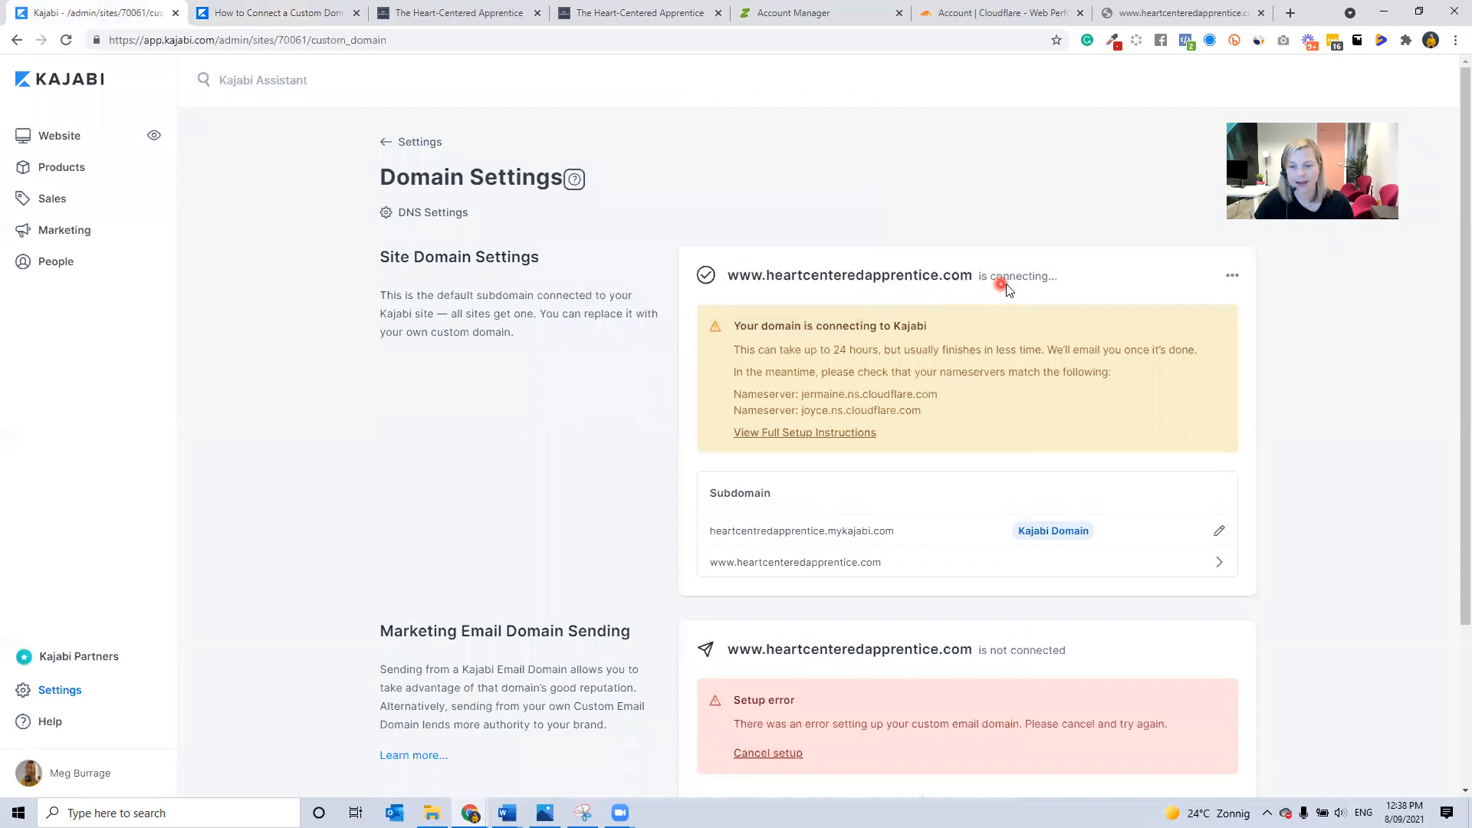